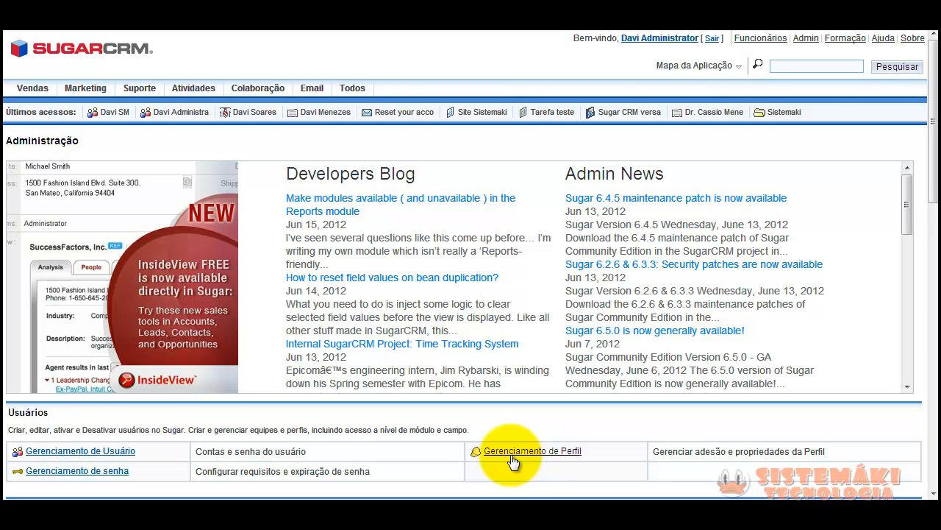
Go to Gerenciamento de Perfil and start a new role with Criar Perfil
left_click(512, 456)
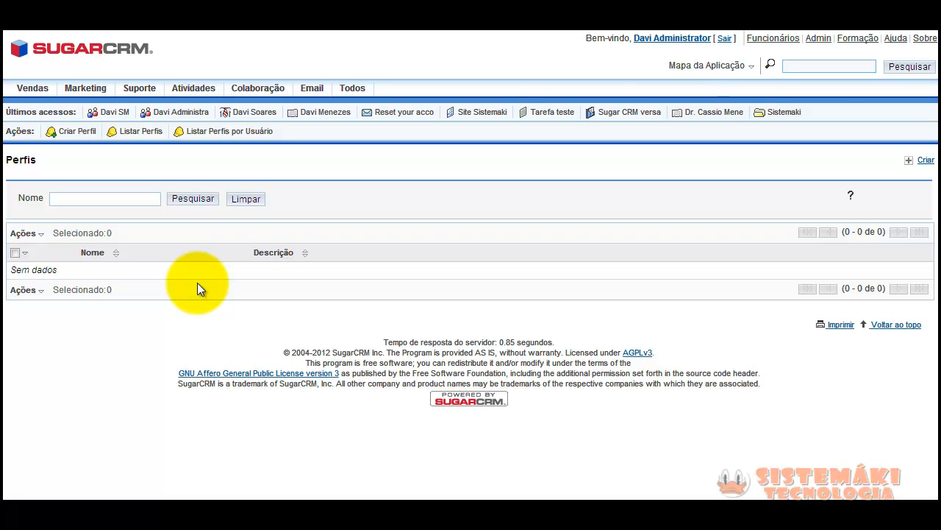
left_click(71, 133)
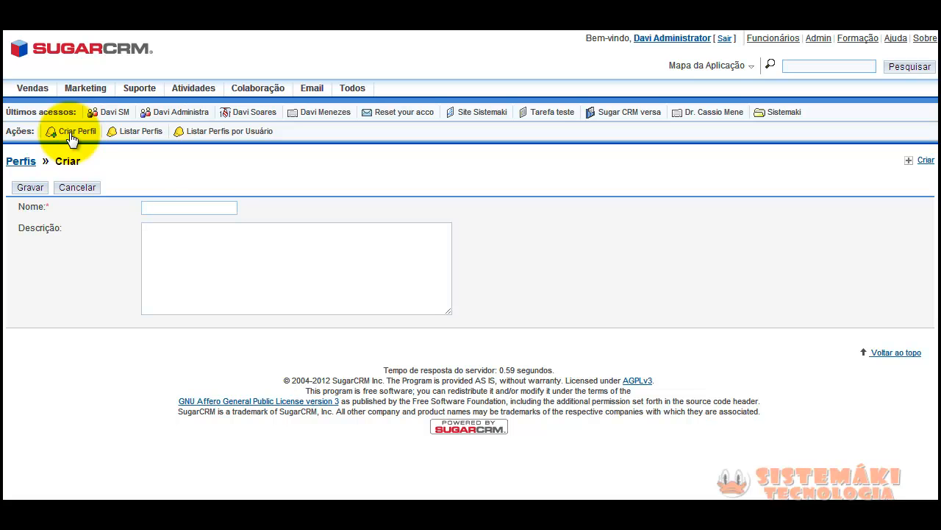
Set the role name to Telemarketing using the autocomplete suggestion
left_click(163, 205)
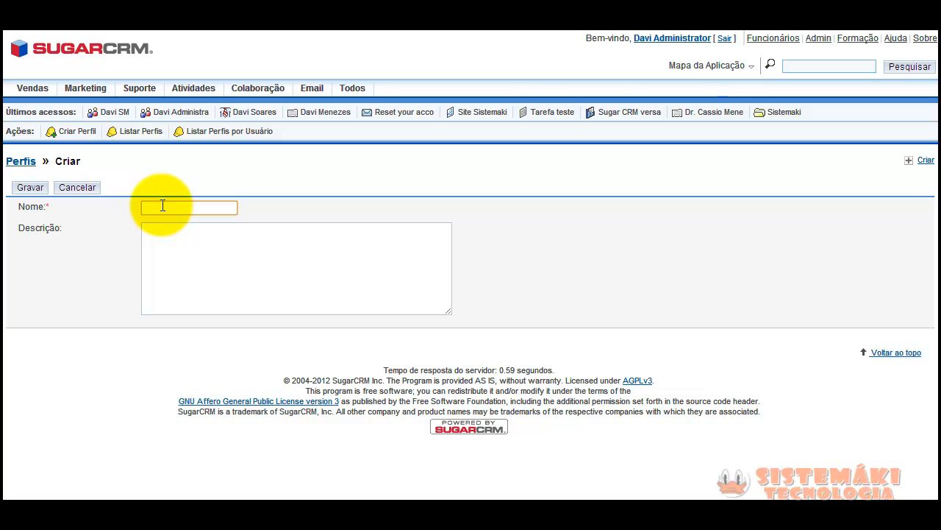
type("T")
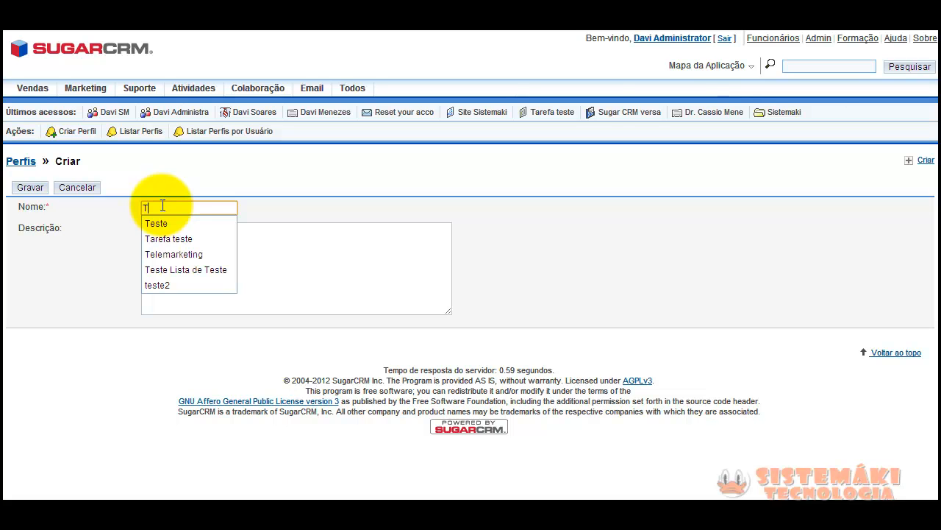
key("Down")
key("Down")
key("Down")
key("Return")
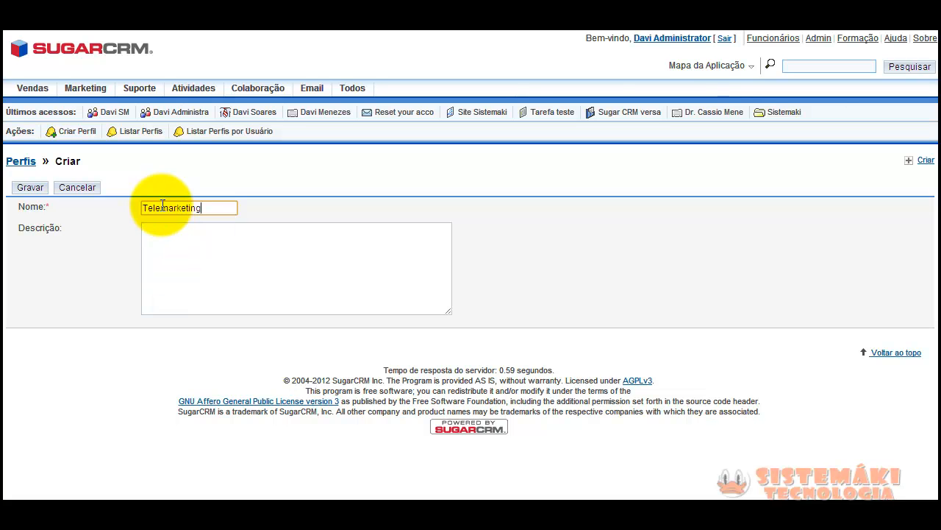
Enter the description 'Este grupo será responsavel pelo servico de tmkt'
left_click(166, 243)
type("Ese")
key("BackSpace")
type("te grupo será responsavel ")
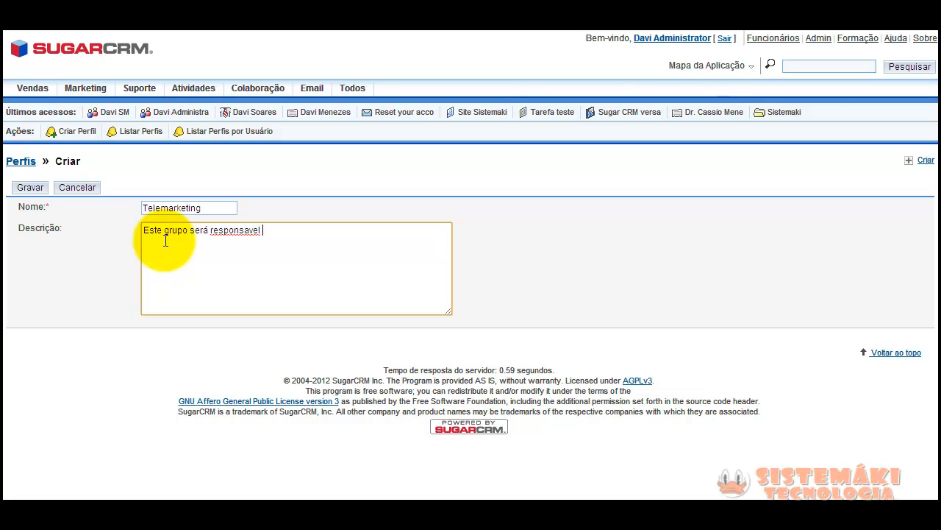
type("pelo servico de tmkt")
Save the Telemarketing role and set its Empresas access permission to Desativado
left_click(30, 188)
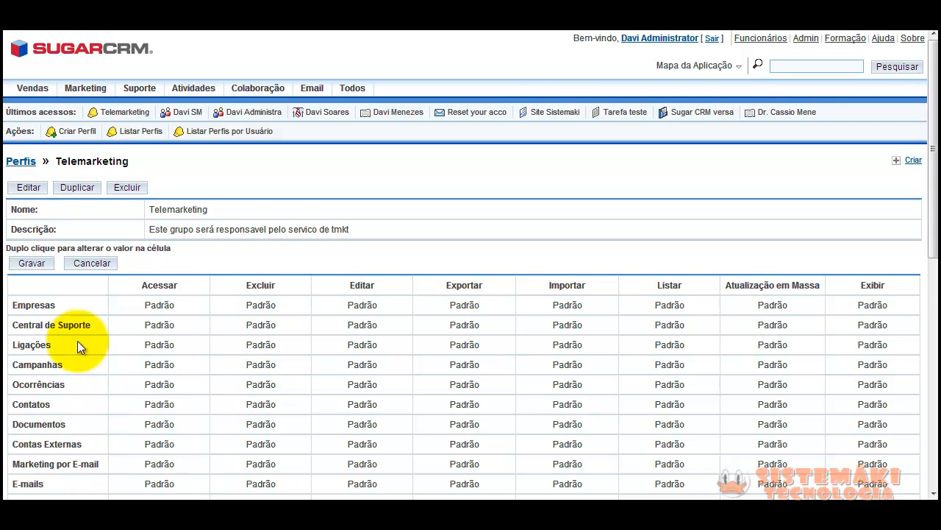
double_click(160, 307)
left_click(188, 308)
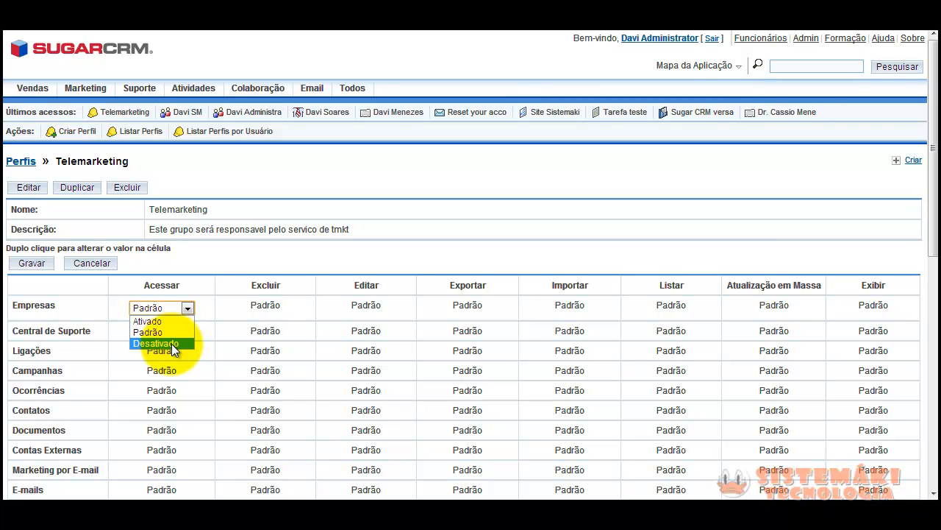
left_click_drag(55, 305, 14, 306)
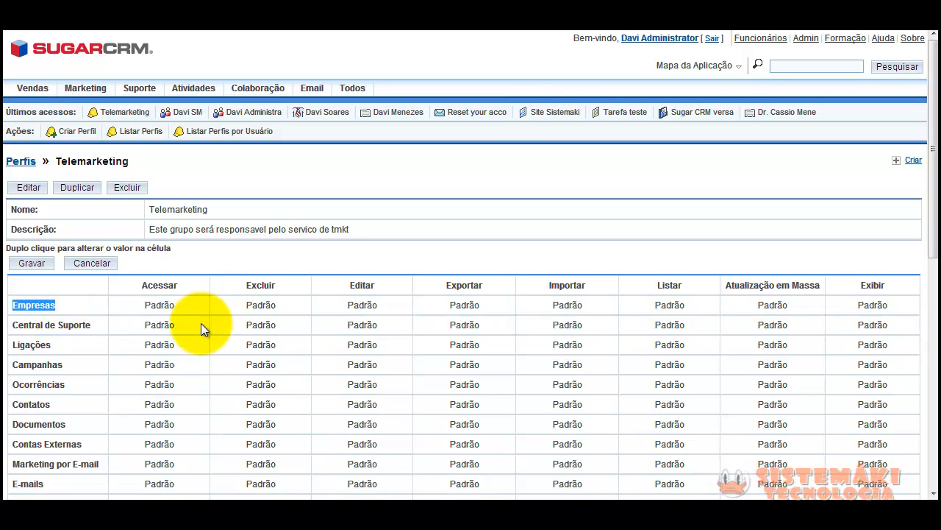
double_click(160, 304)
left_click(162, 307)
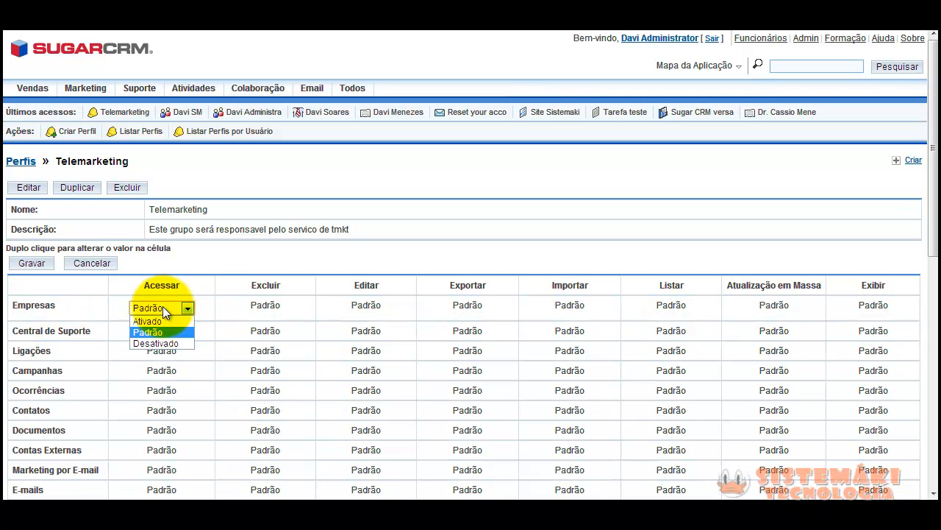
left_click(154, 344)
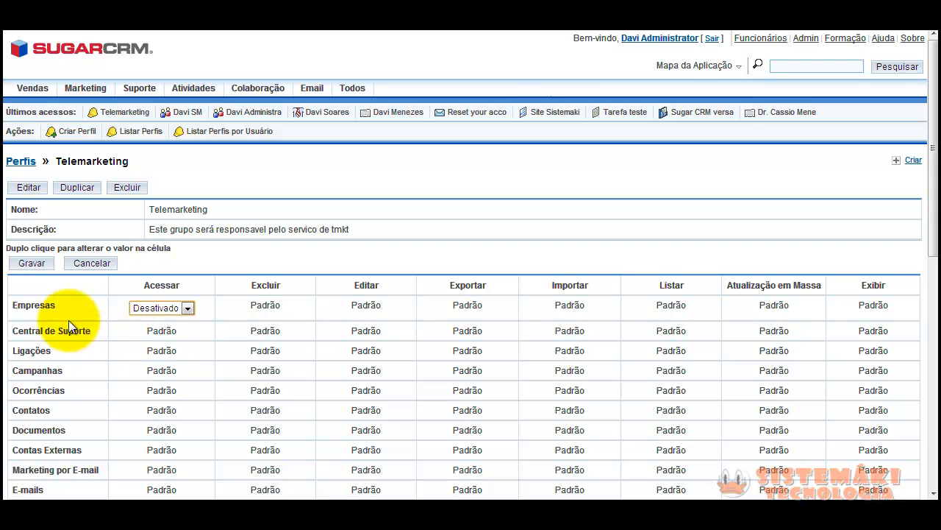
left_click_drag(50, 305, 5, 307)
left_click(144, 317)
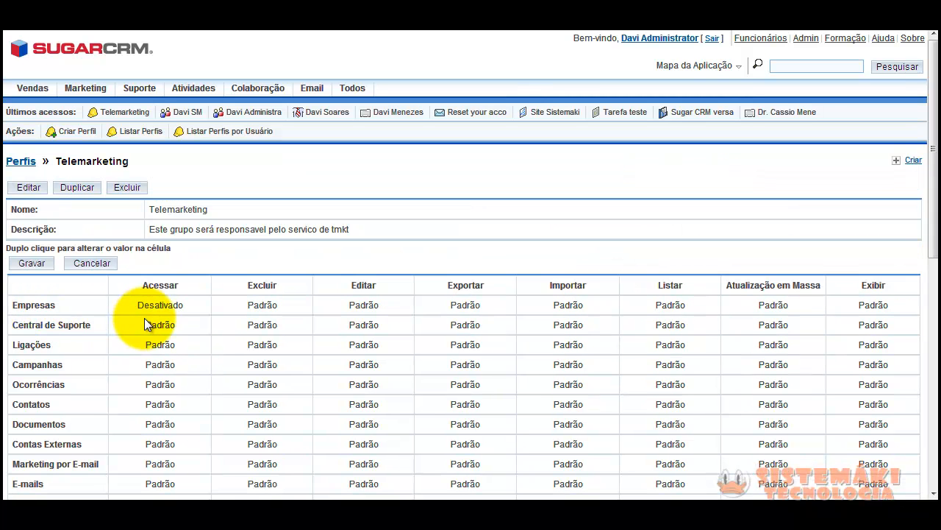
Try the Empresas delete options Proprietário, Todos, Padrão and Nenhum, leaving Nenhum
double_click(280, 311)
left_click(293, 311)
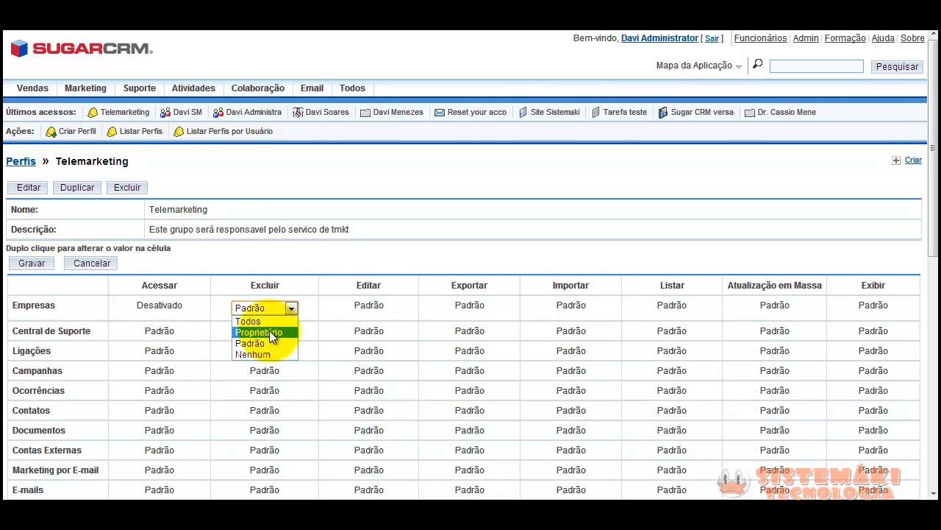
left_click(270, 332)
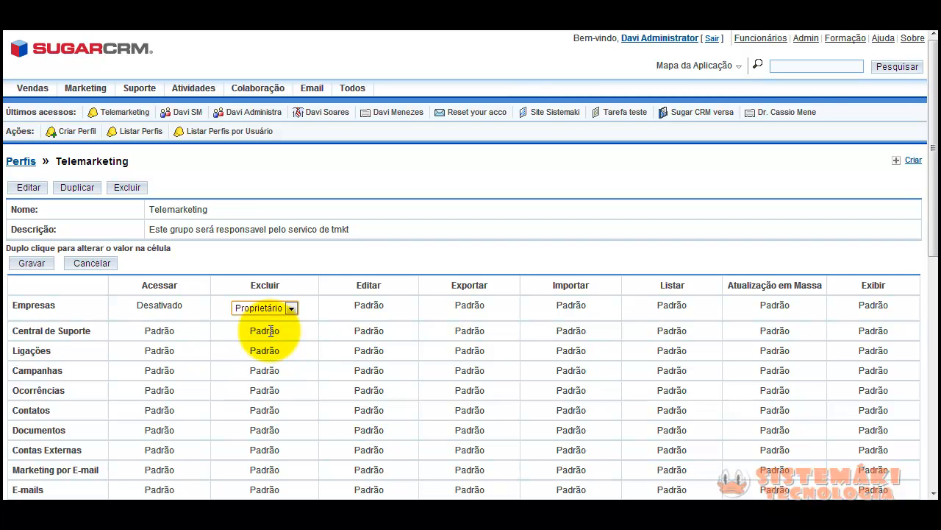
left_click(292, 307)
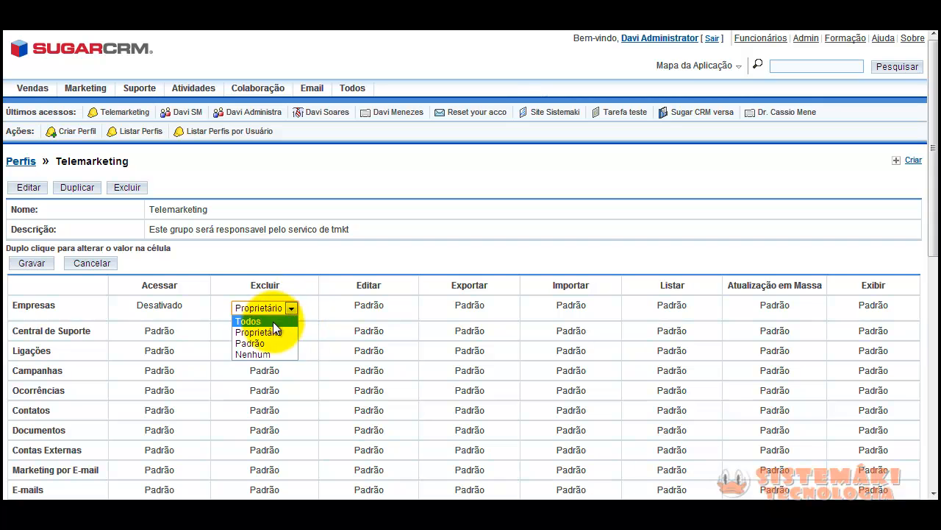
left_click(277, 321)
left_click(293, 309)
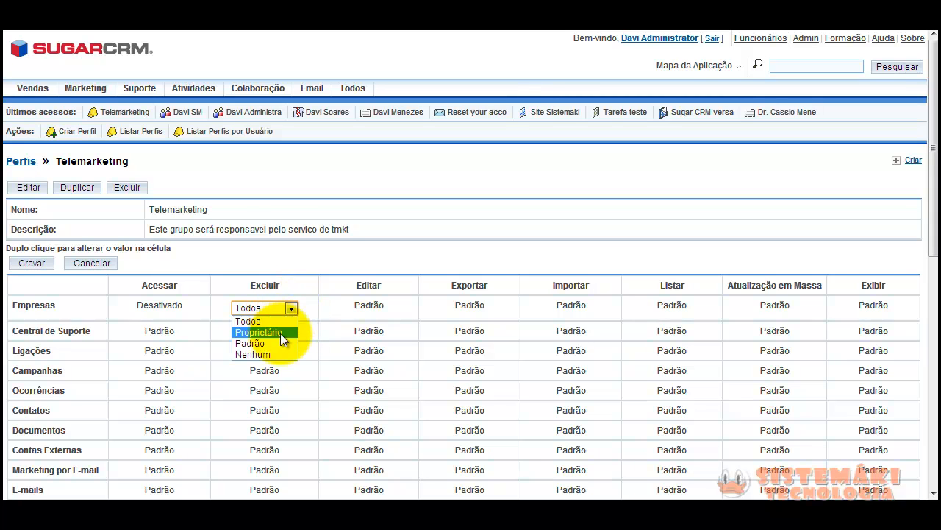
left_click(277, 344)
left_click(291, 307)
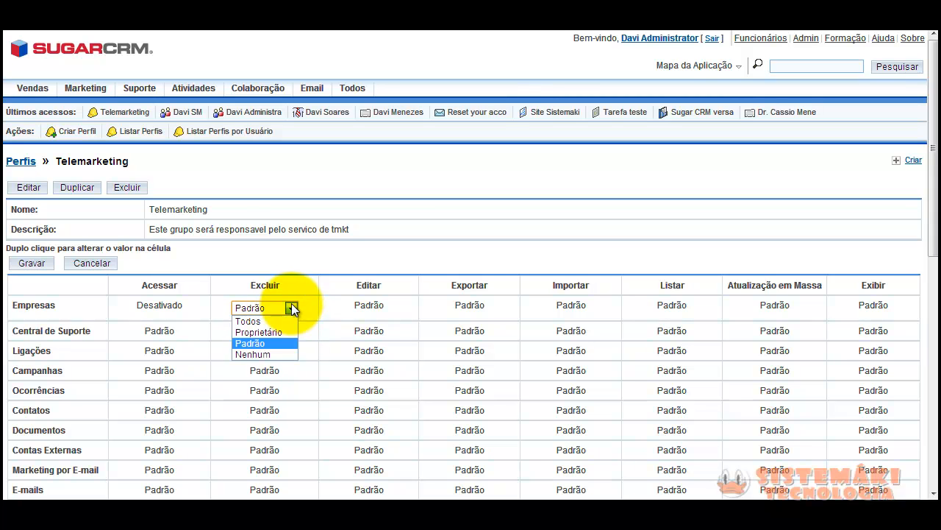
left_click(277, 355)
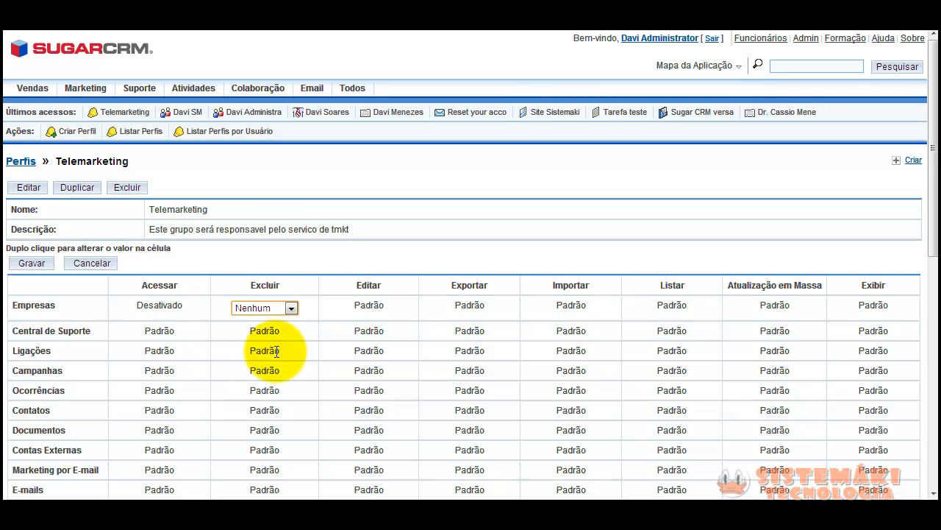
left_click(292, 309)
left_click(178, 305)
Reset the Empresas access permission back to Padrão
double_click(178, 305)
left_click(187, 306)
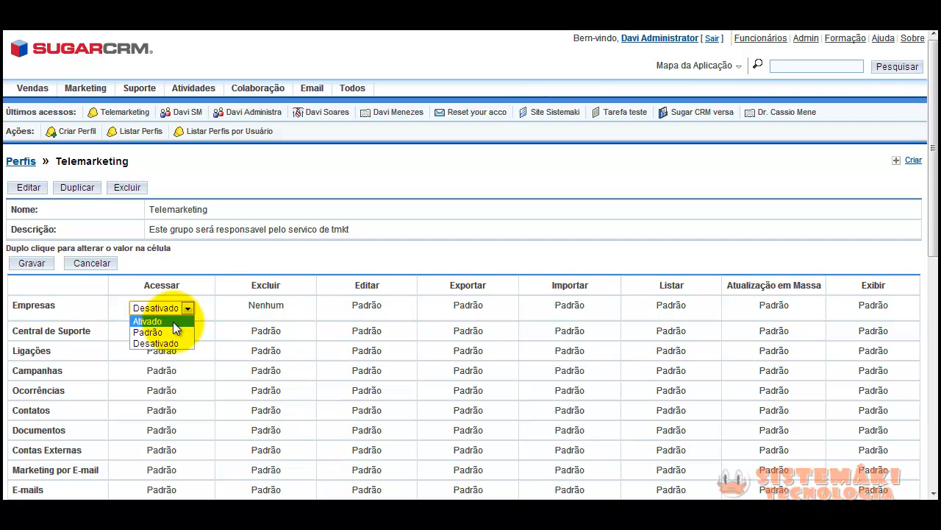
left_click(172, 321)
left_click(188, 312)
left_click(155, 332)
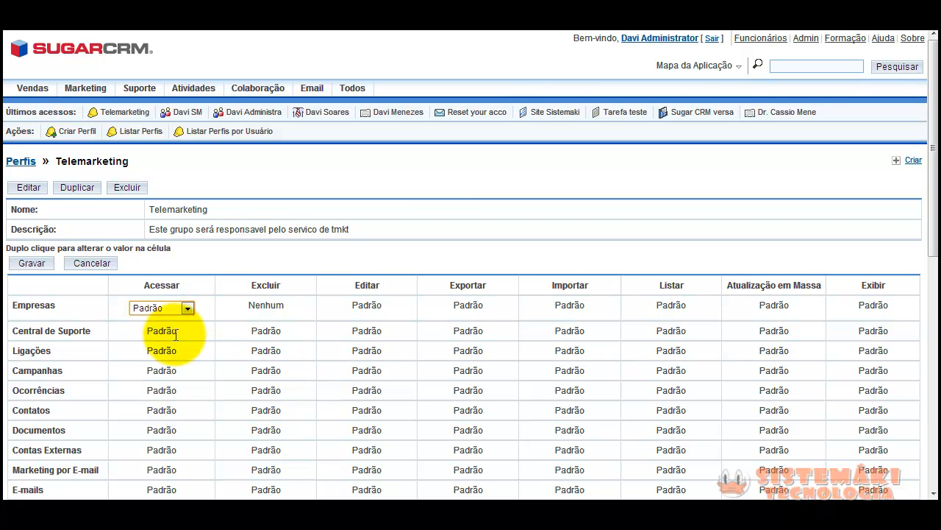
Restrict Empresas deletion to Proprietário
double_click(286, 307)
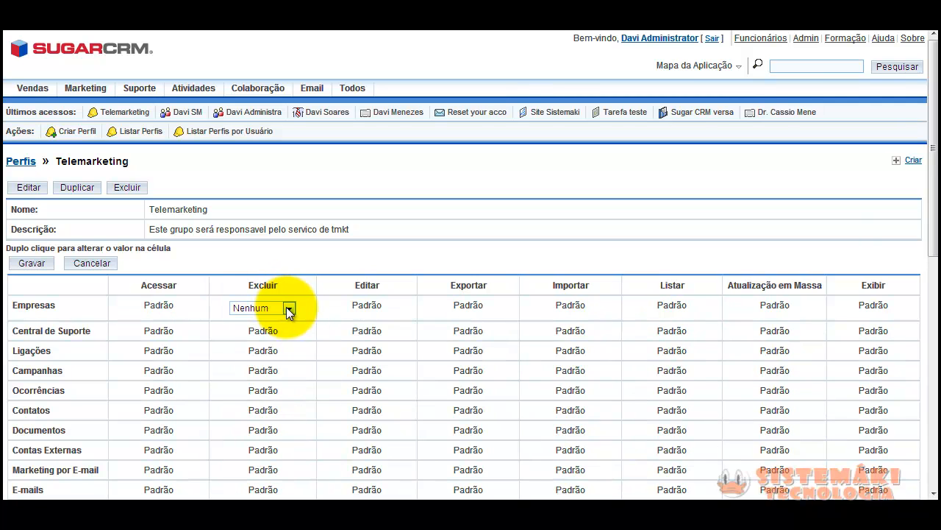
left_click(287, 308)
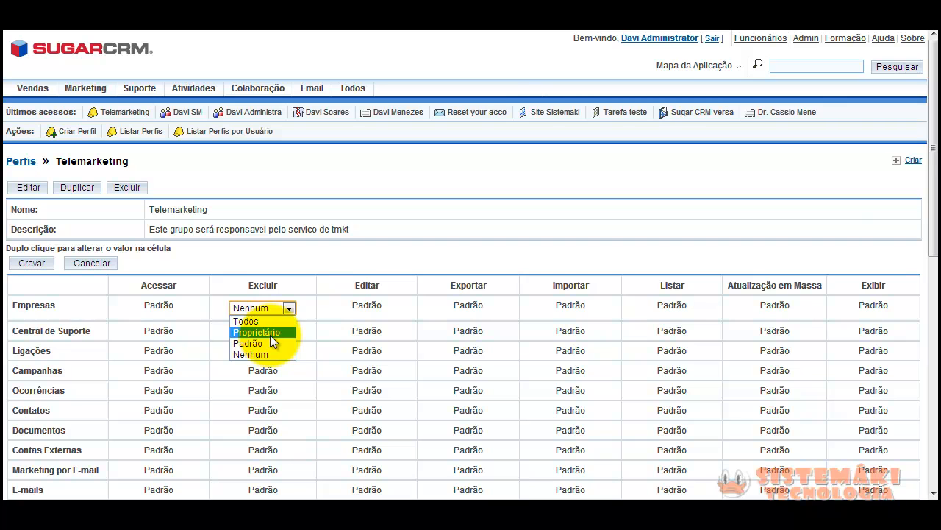
left_click(270, 333)
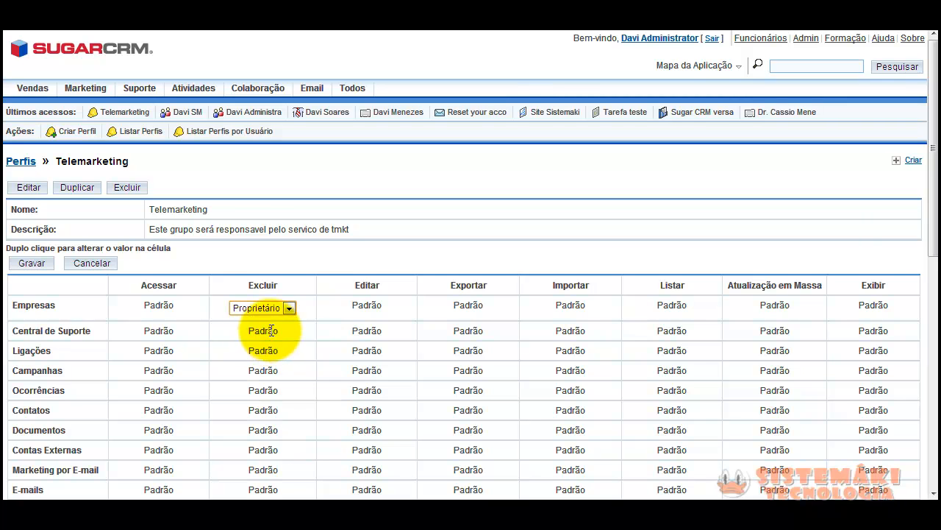
left_click(381, 307)
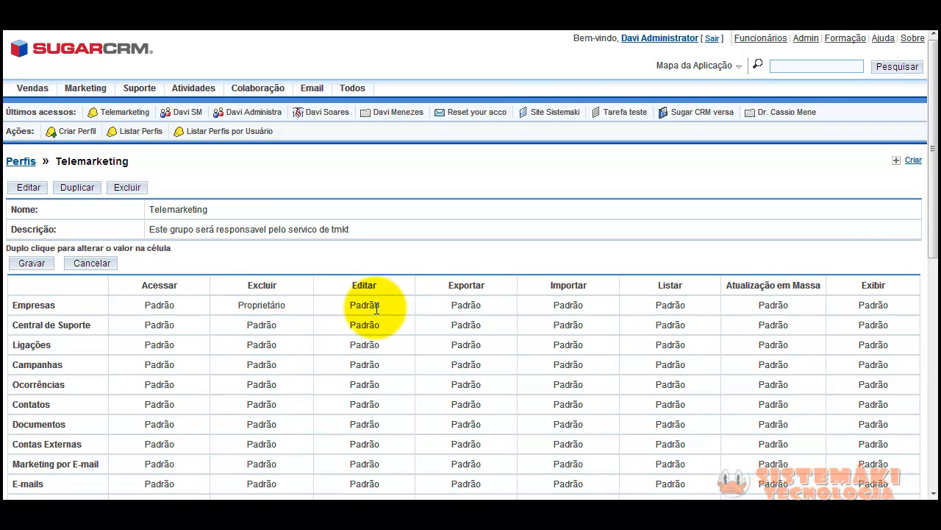
Set Empresas edit permission to Nenhum and Empresas export to Proprietário
double_click(376, 307)
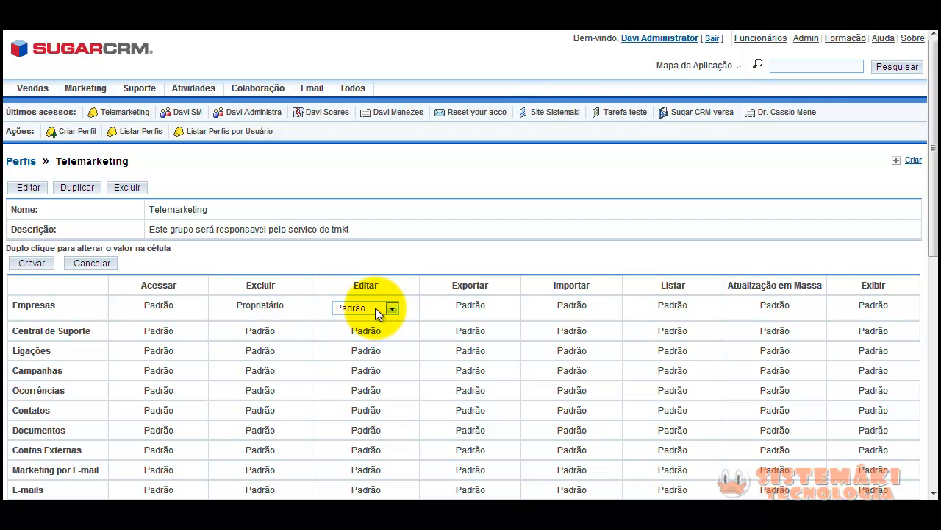
left_click(375, 308)
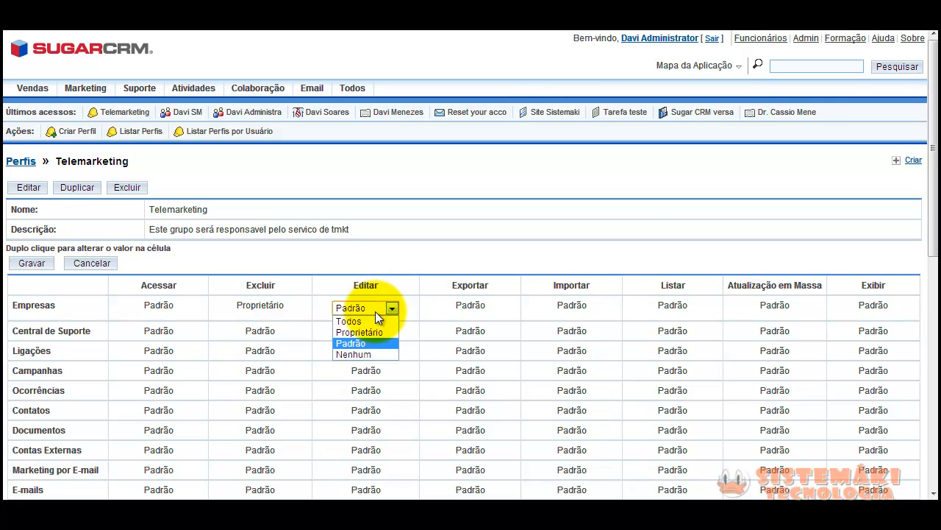
left_click(367, 354)
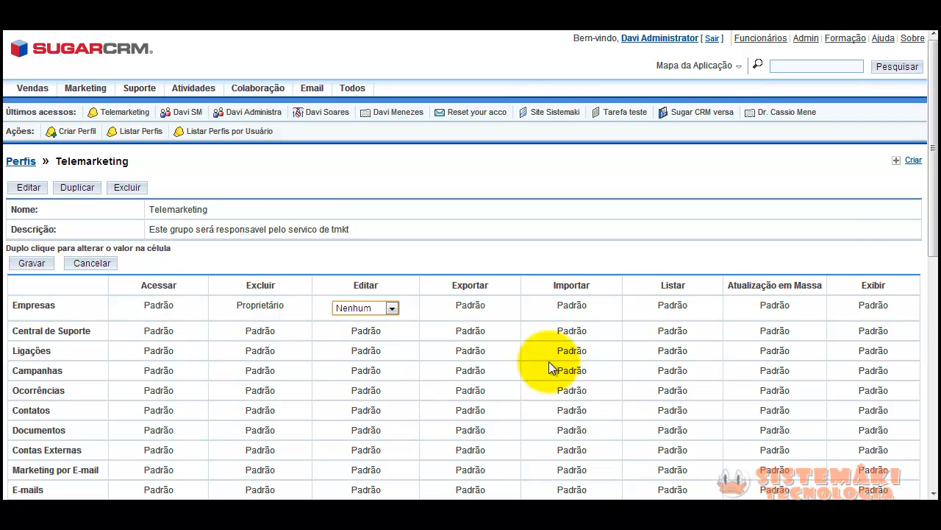
double_click(467, 306)
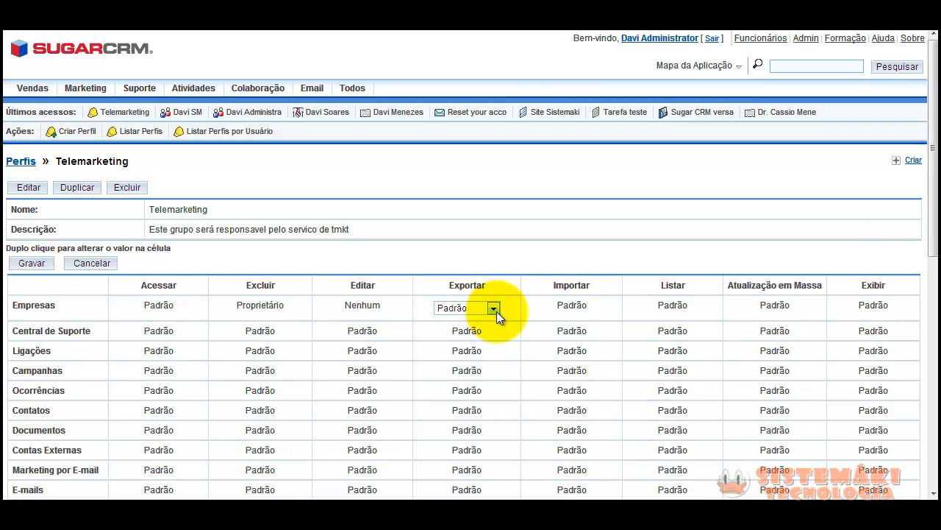
left_click(491, 308)
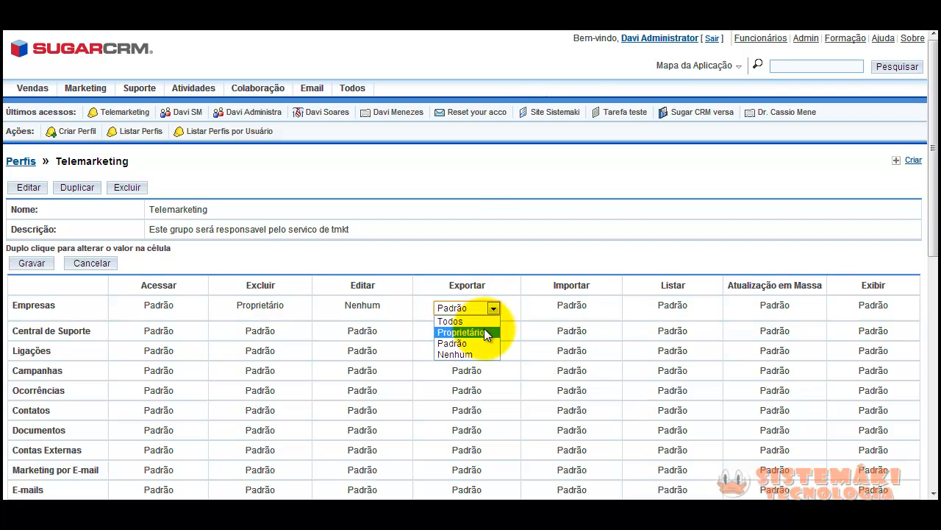
left_click(482, 333)
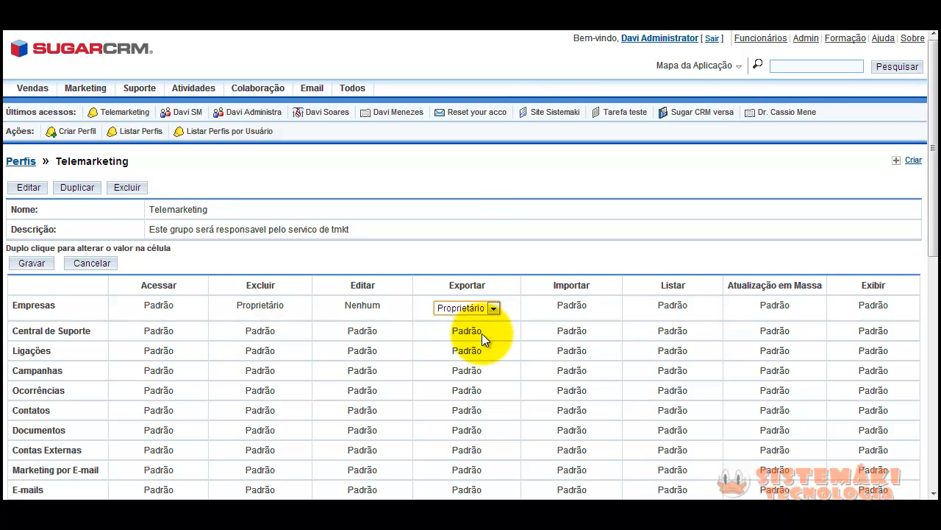
left_click(493, 309)
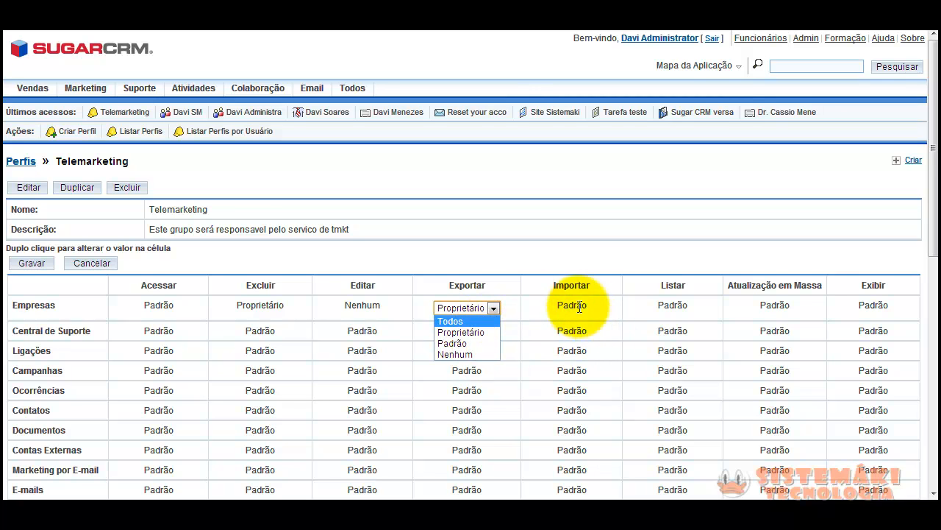
Reset the Empresas edit and delete permissions to Padrão
double_click(343, 307)
left_click(391, 307)
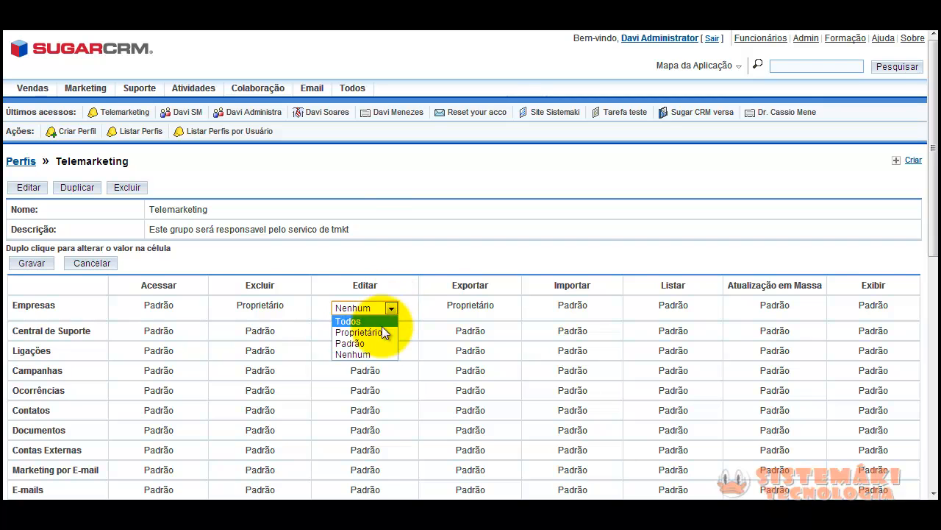
left_click(357, 342)
double_click(263, 305)
left_click(288, 307)
left_click(273, 342)
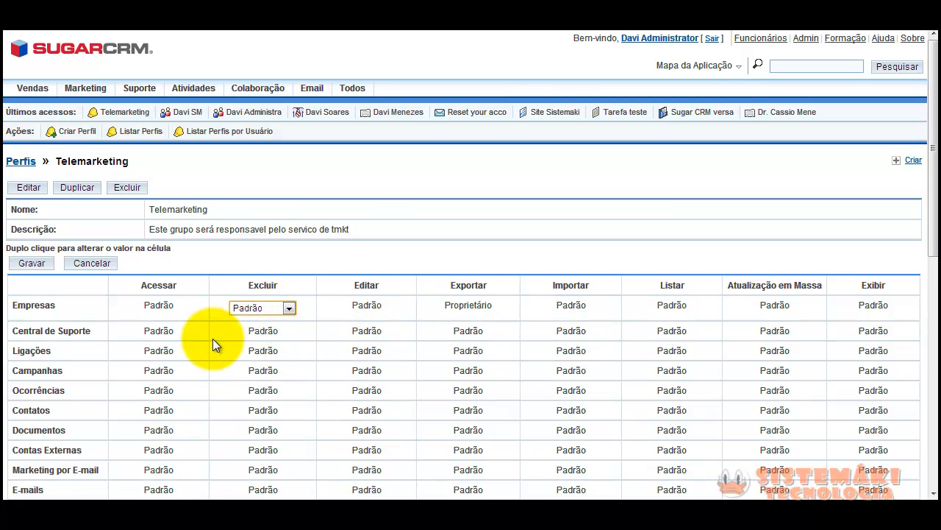
Set Documentos access to Desativado
double_click(157, 432)
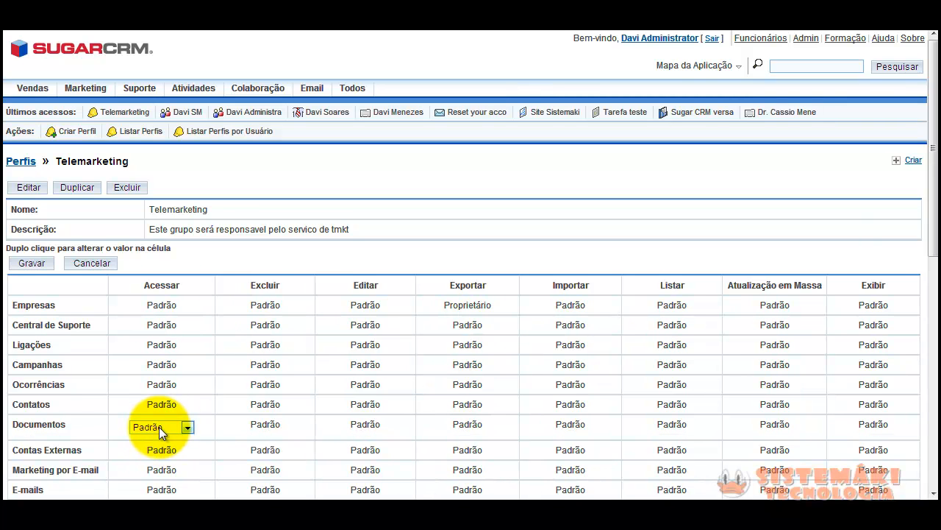
left_click(160, 427)
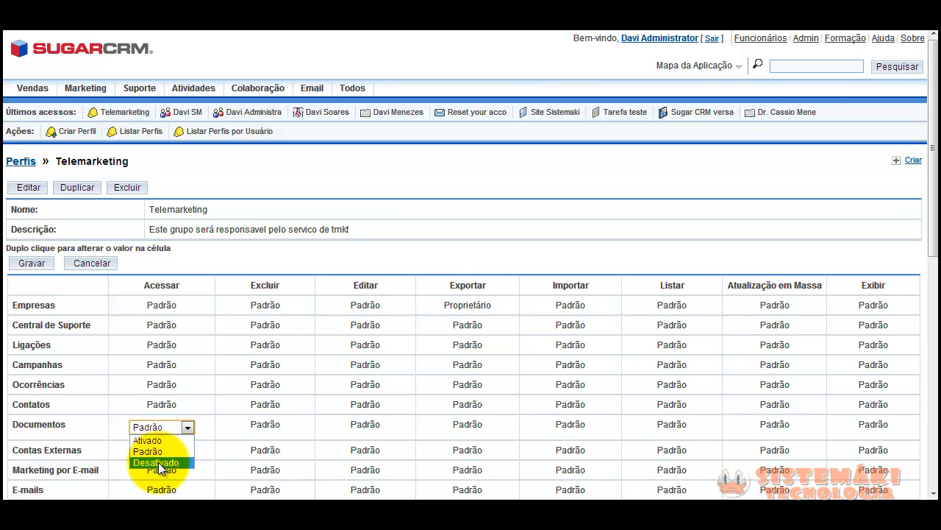
left_click(158, 462)
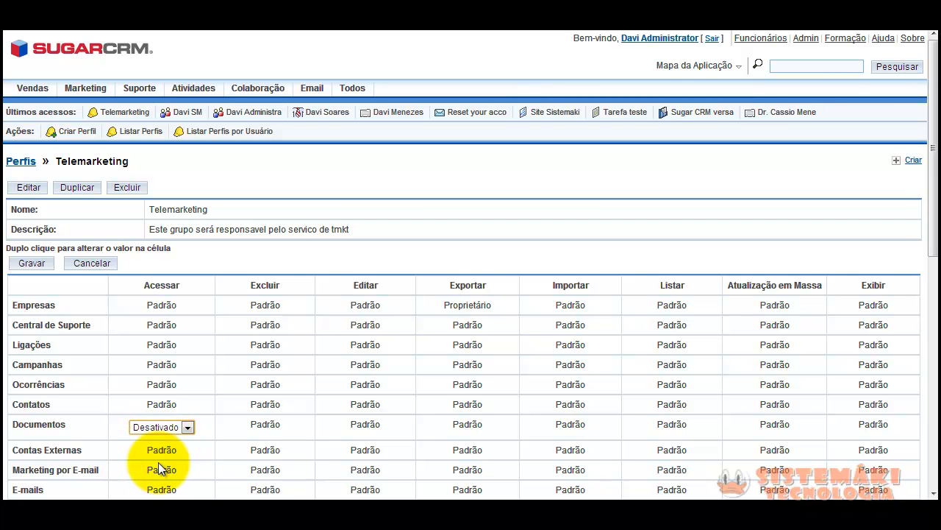
double_click(122, 407)
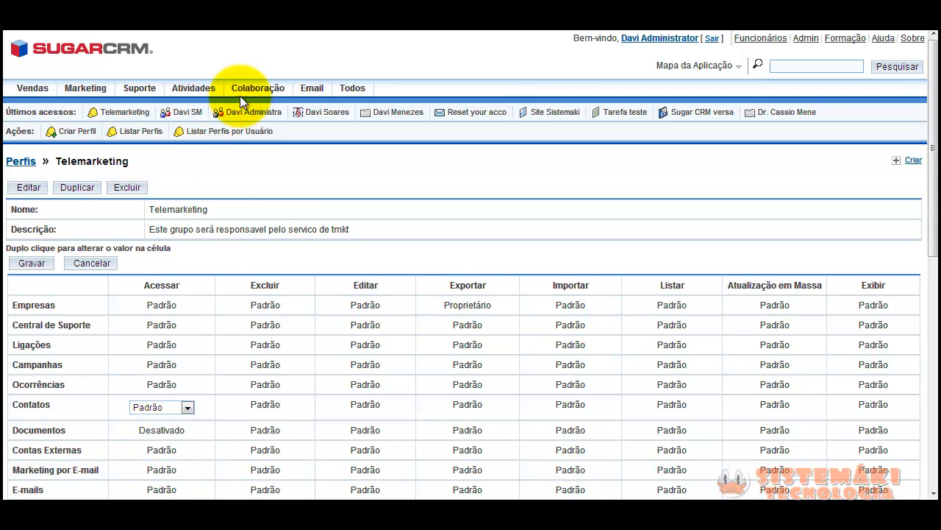
mouse_move(256, 92)
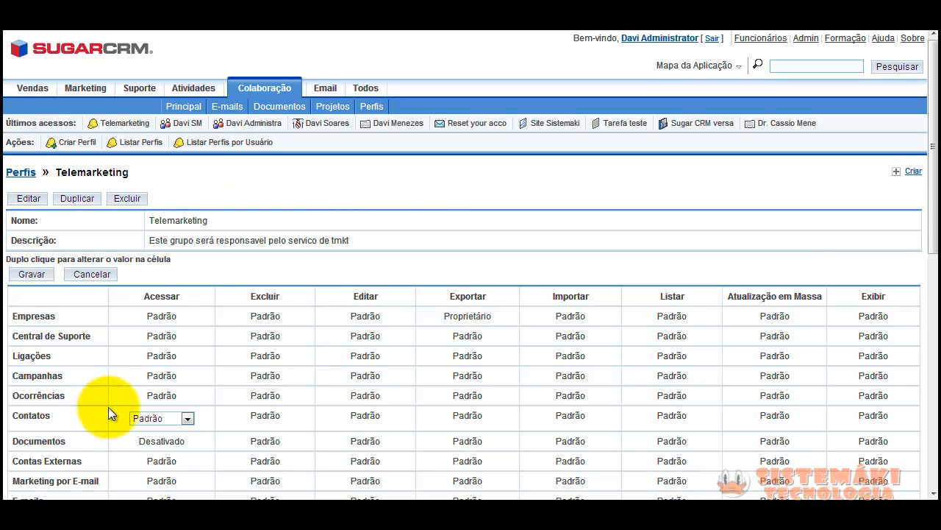
double_click(168, 441)
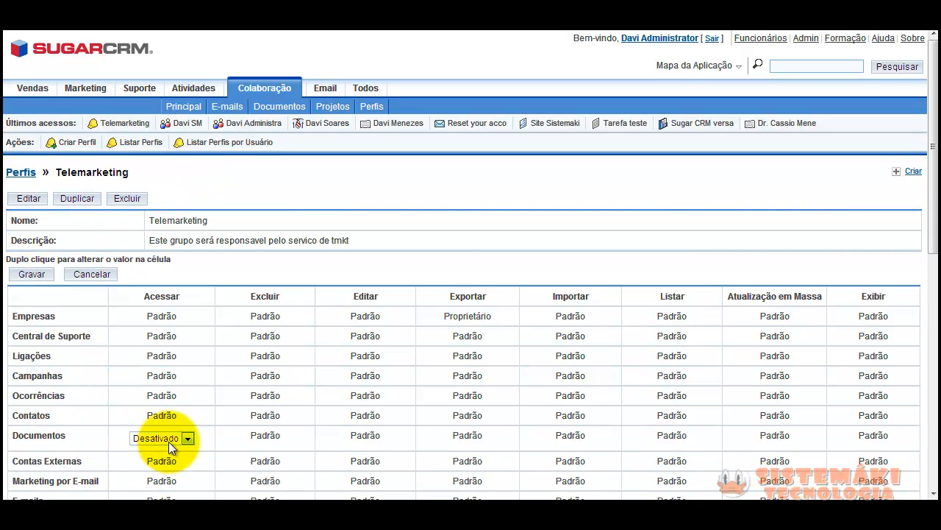
left_click(185, 438)
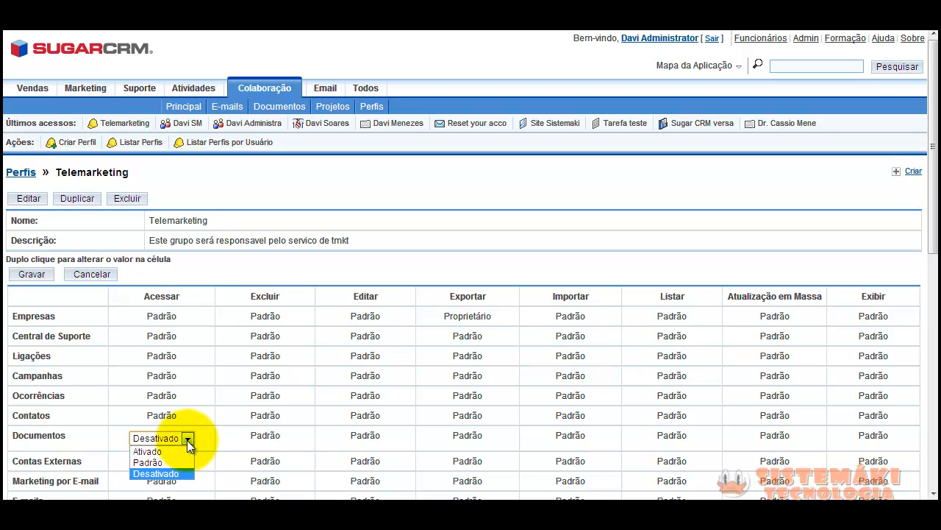
left_click(173, 474)
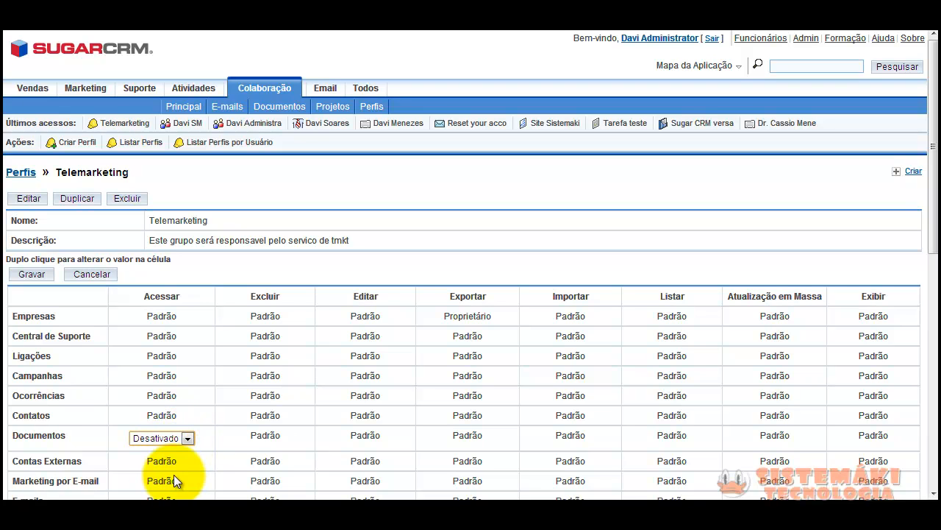
Save the role's permissions, sign out, and log back in as administrator
left_click(32, 275)
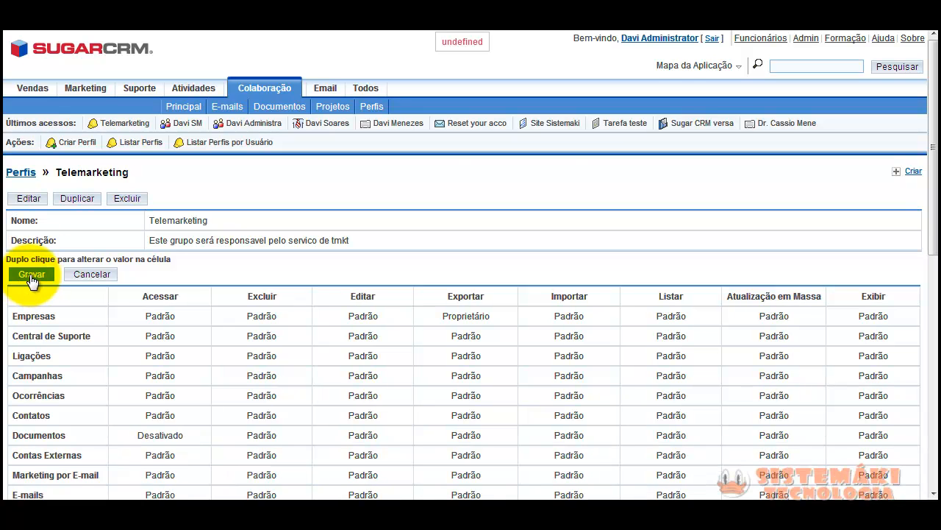
left_click(713, 41)
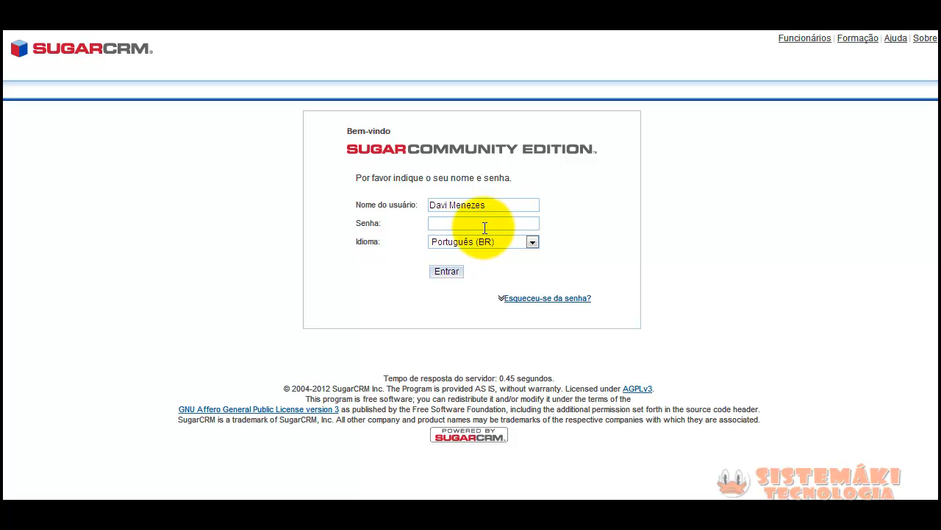
left_click(484, 223)
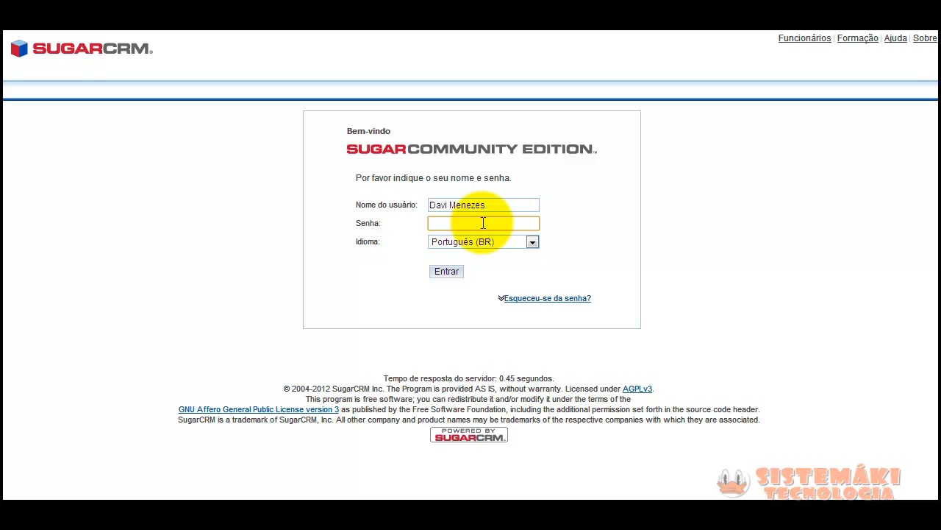
type("**********")
key("Return")
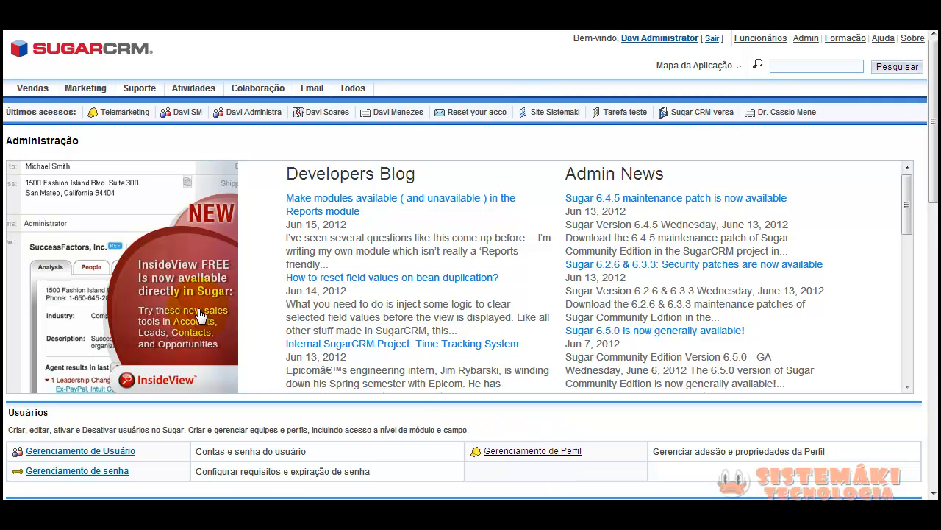
Open the Telemarketing role from recent items and bring up Selecionar Usuário in its Usuários section
left_click(94, 270)
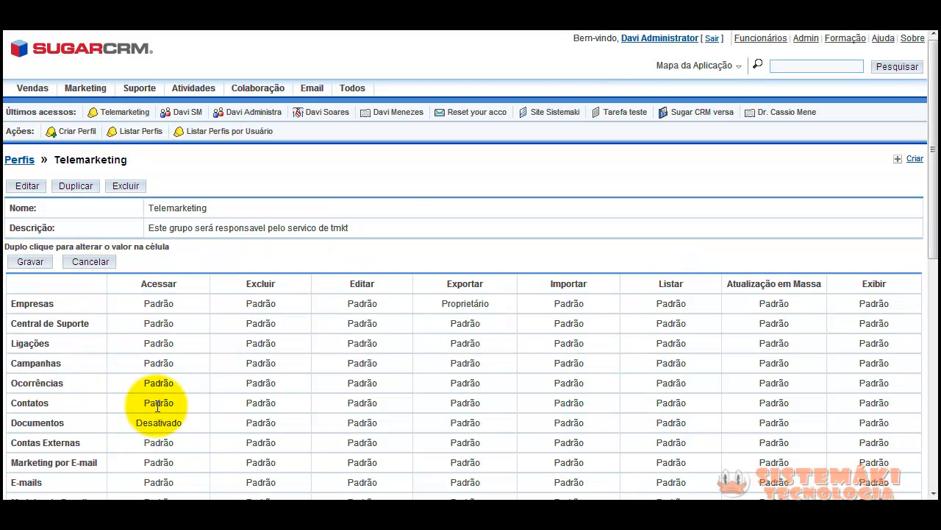
scroll(148, 418, "down", 3)
scroll(148, 419, "down", 3)
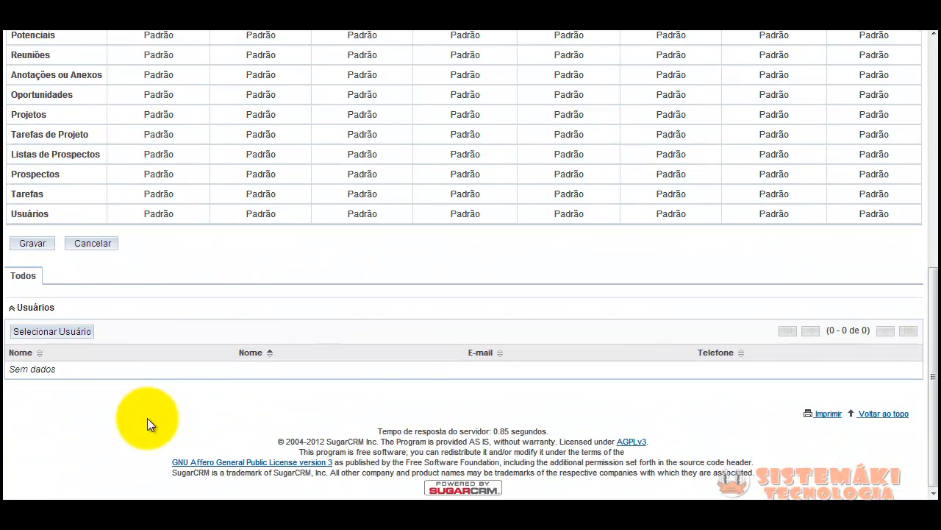
left_click(39, 333)
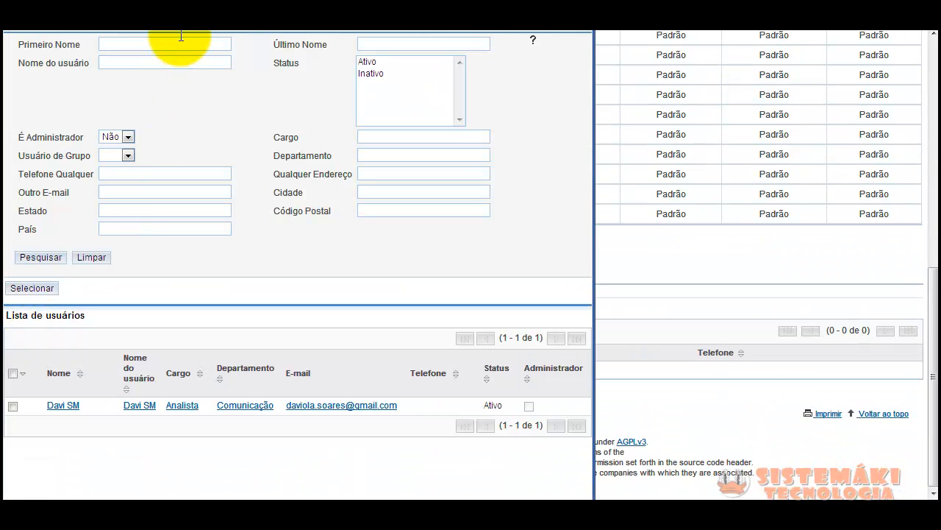
Assign the listed Comunicação Analista user to the Telemarketing role and save it again
left_click(64, 406)
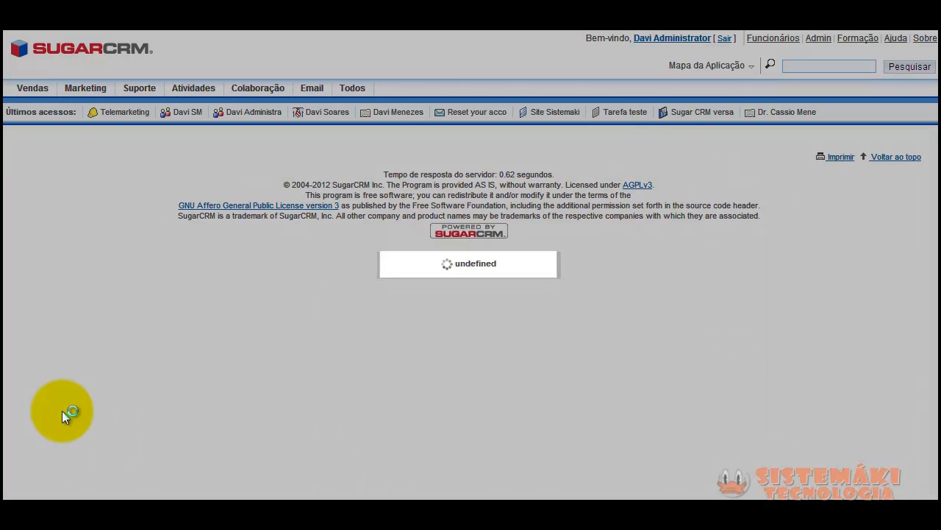
scroll(148, 395, "down", 7)
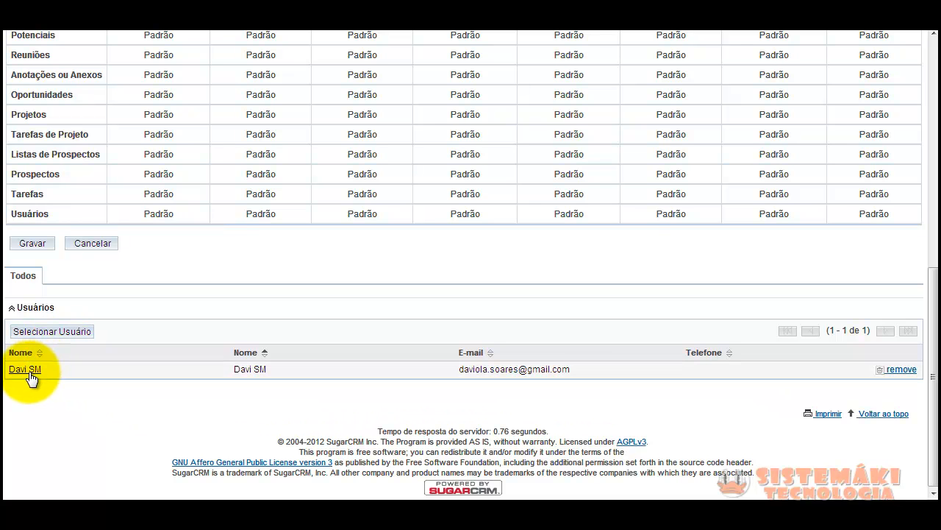
scroll(184, 420, "up", 7)
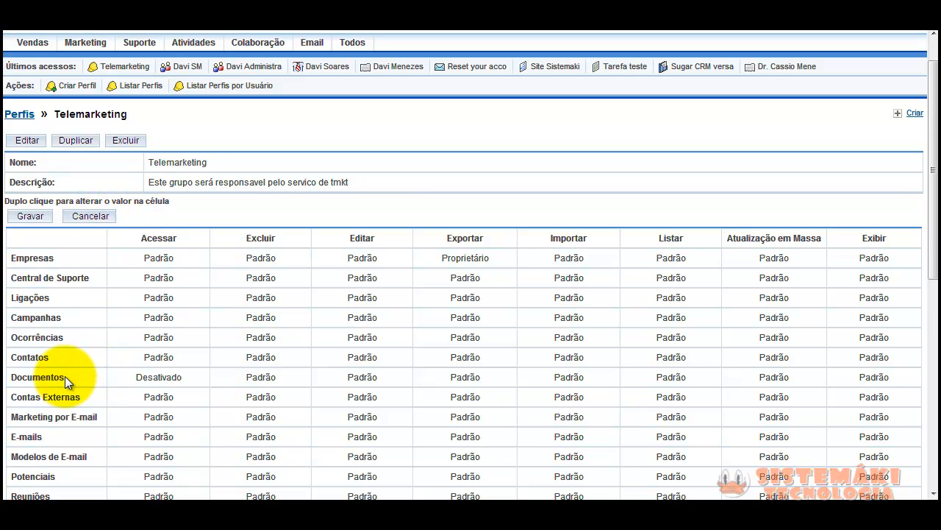
left_click(29, 220)
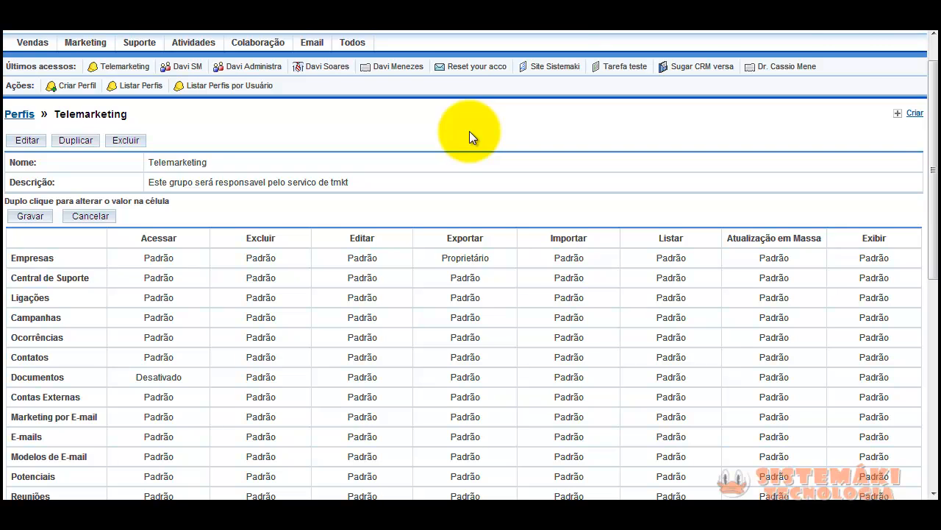
scroll(469, 131, "up", 1)
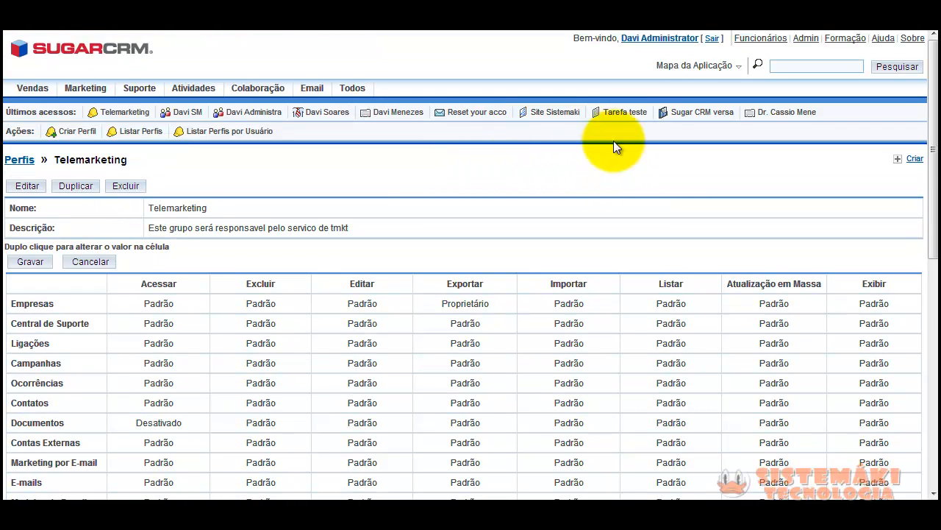
Sign out and attempt to log in as the test user, picking its name from suggestions
left_click(713, 39)
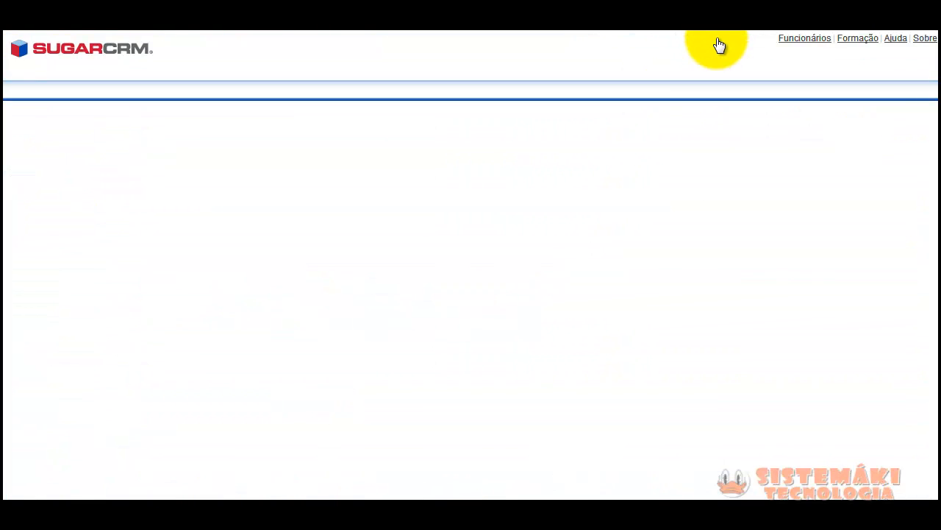
left_click(455, 223)
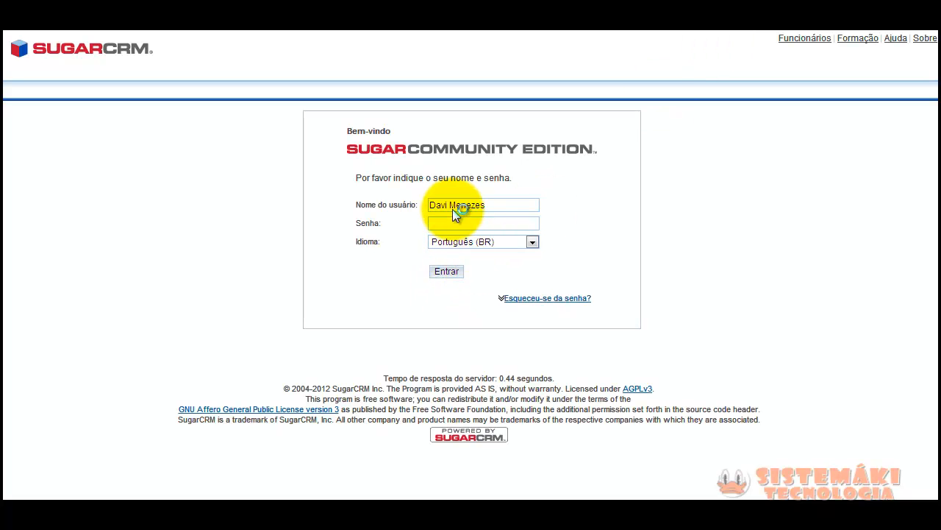
left_click(450, 207)
left_click_drag(500, 206, 412, 193)
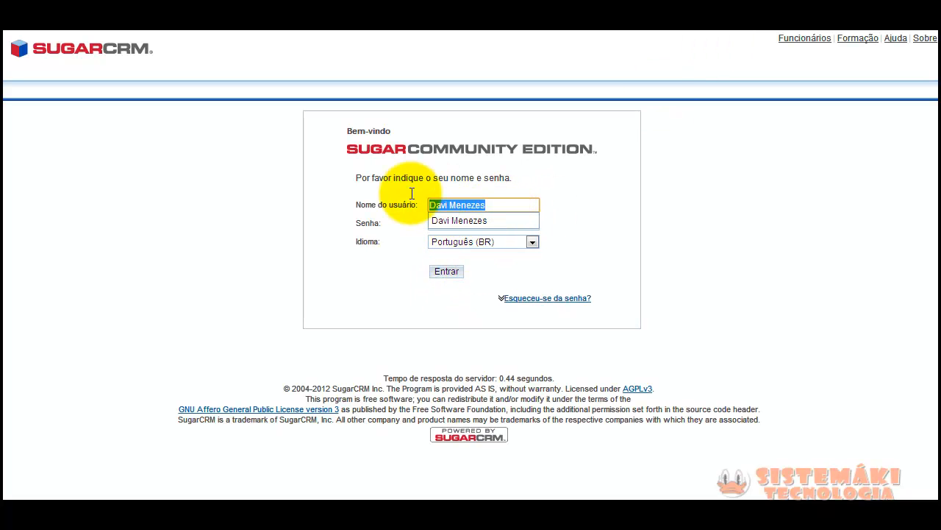
type("d")
key("Down")
key("Down")
key("Down")
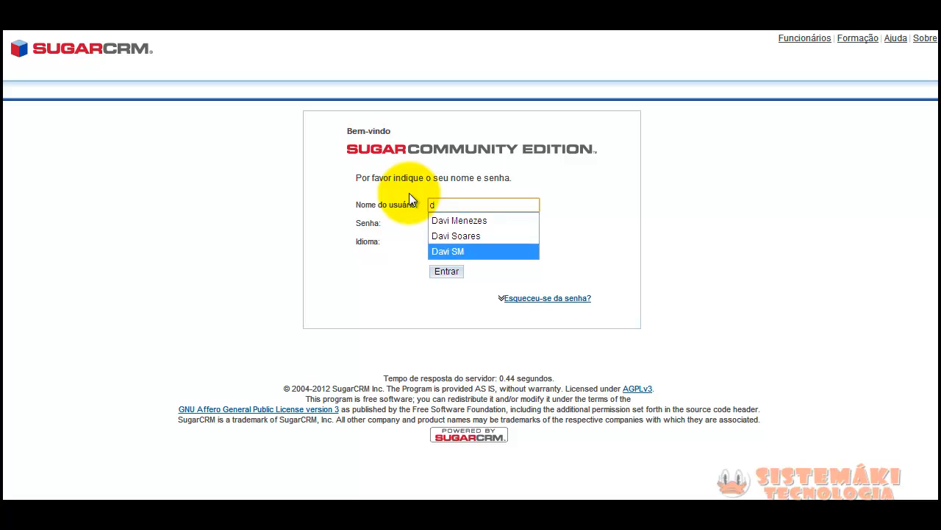
key("Return")
key("Tab")
type("••••••••••")
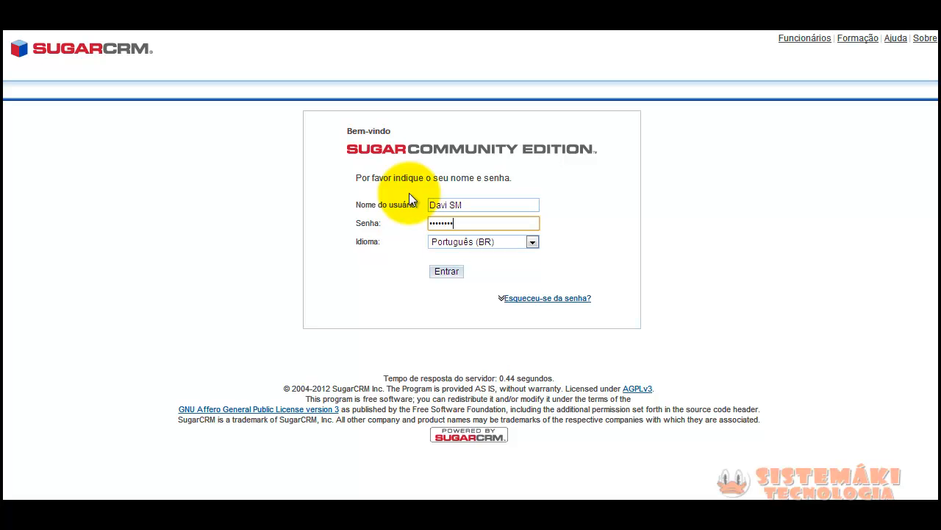
key("Return")
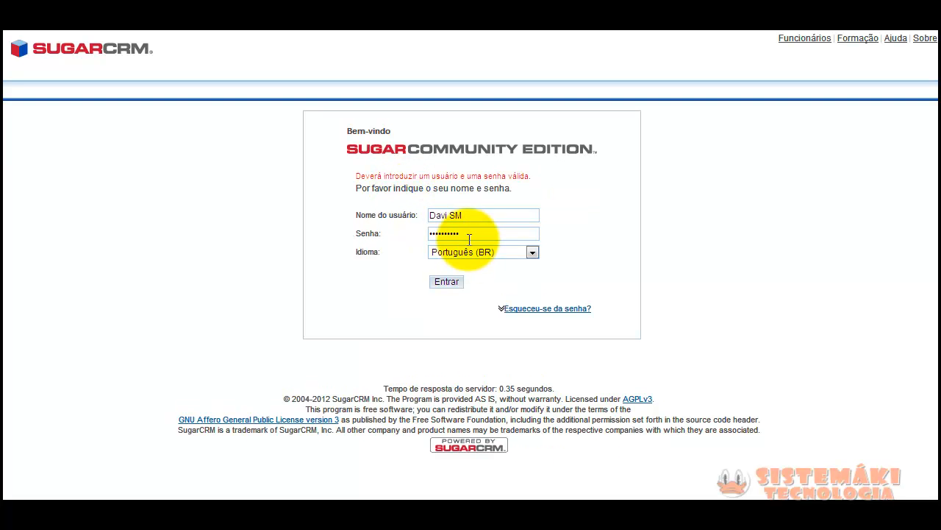
Re-enter the test user's password after the error and sign in
left_click(468, 234)
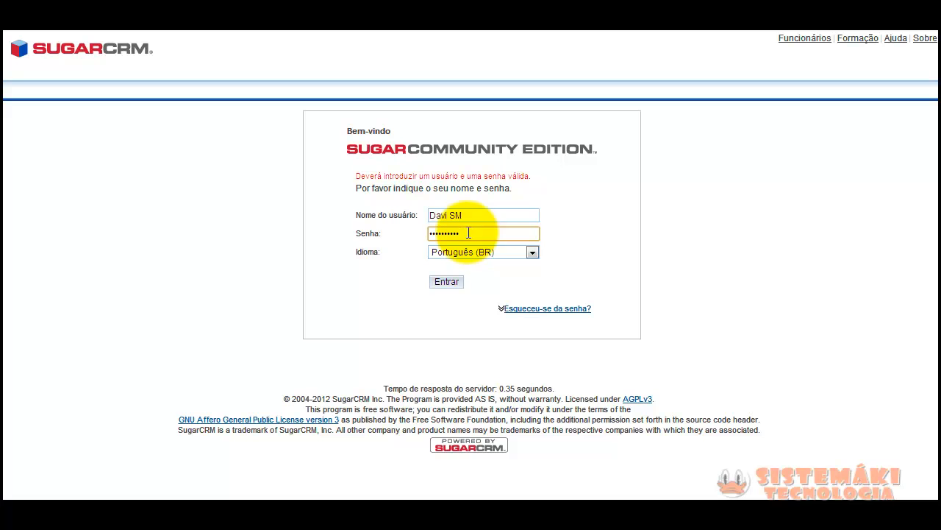
left_click_drag(471, 233, 423, 233)
type("ad••••••••")
key("Return")
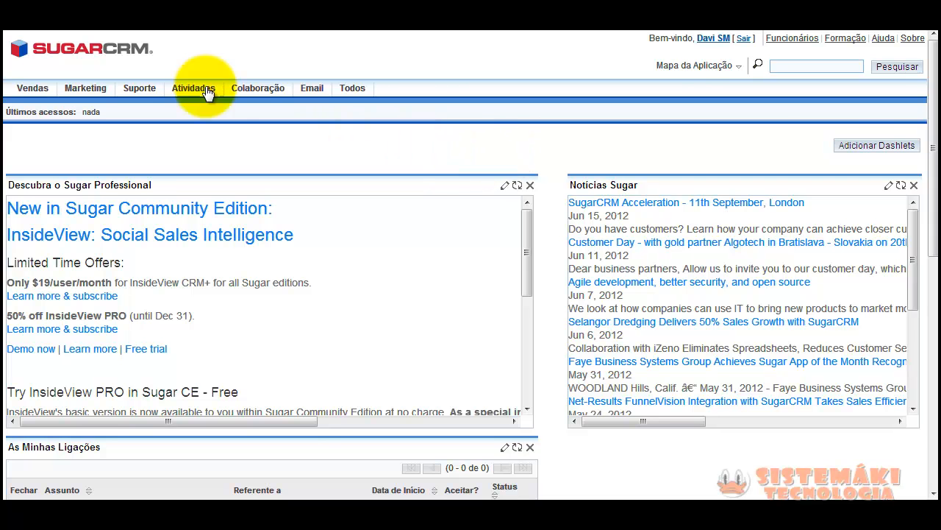
mouse_move(210, 89)
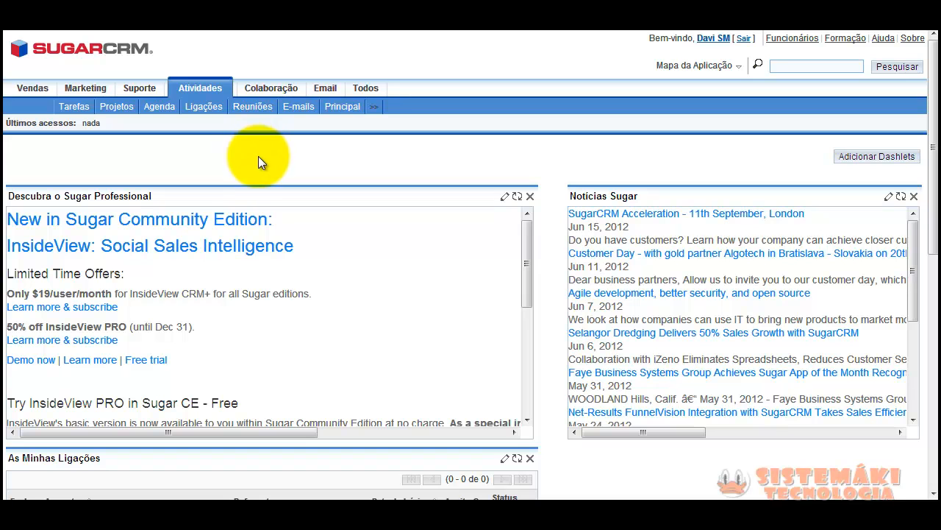
mouse_move(273, 96)
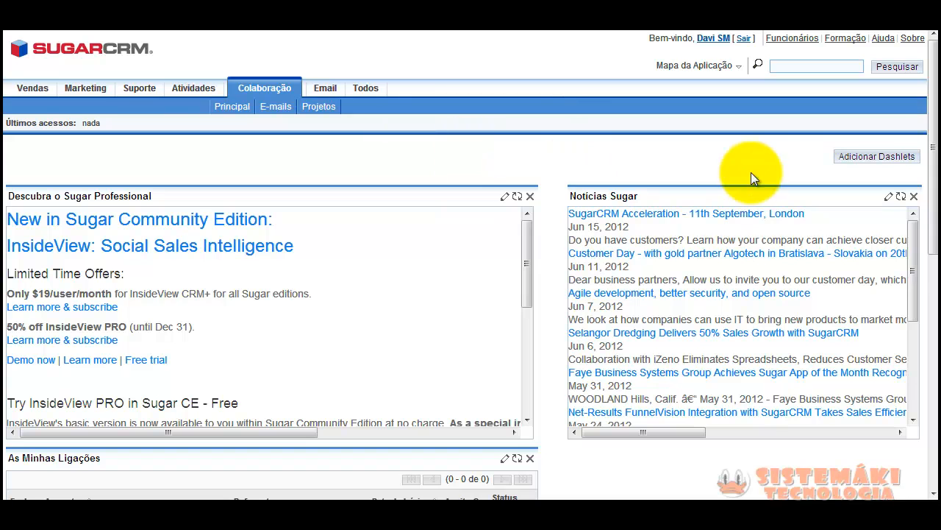
left_click_drag(934, 109, 932, 35)
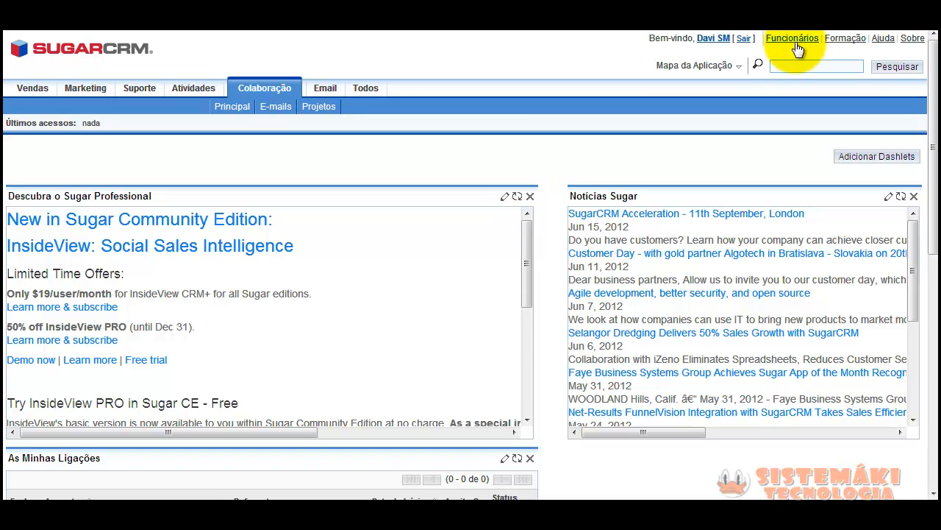
Sign out of the test user and open the Perfis list from the administration page
left_click(745, 39)
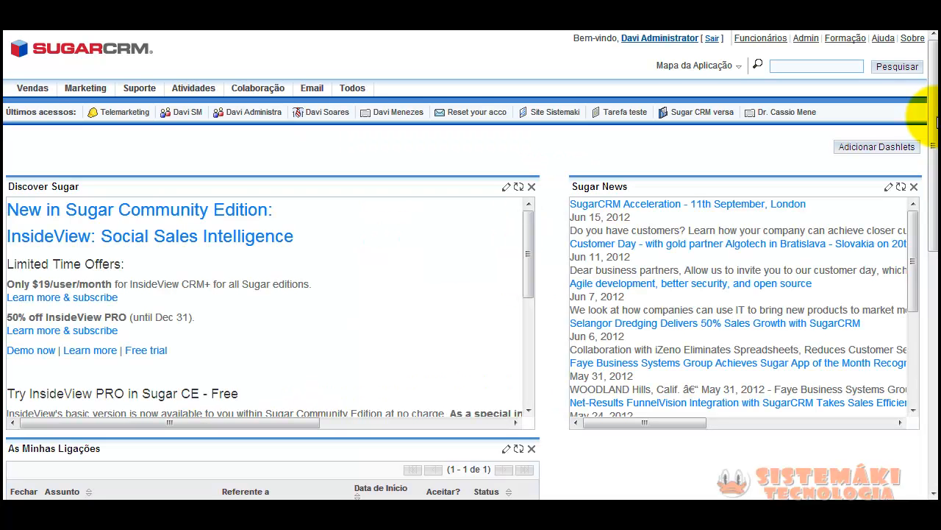
left_click_drag(933, 117, 909, 63)
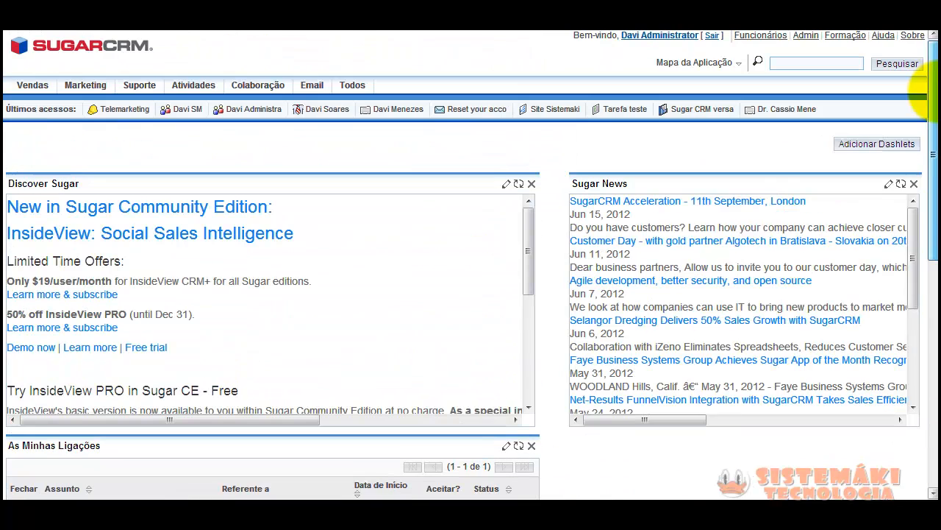
left_click(809, 41)
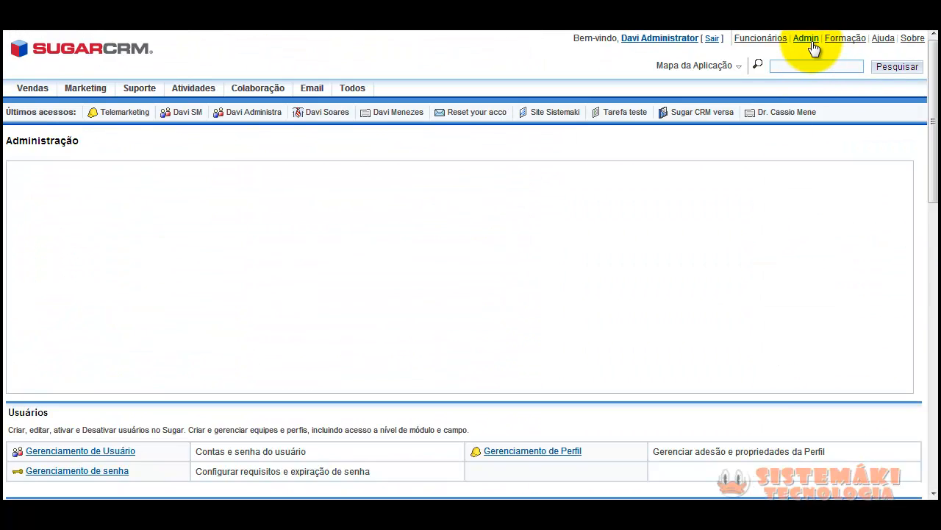
left_click(518, 457)
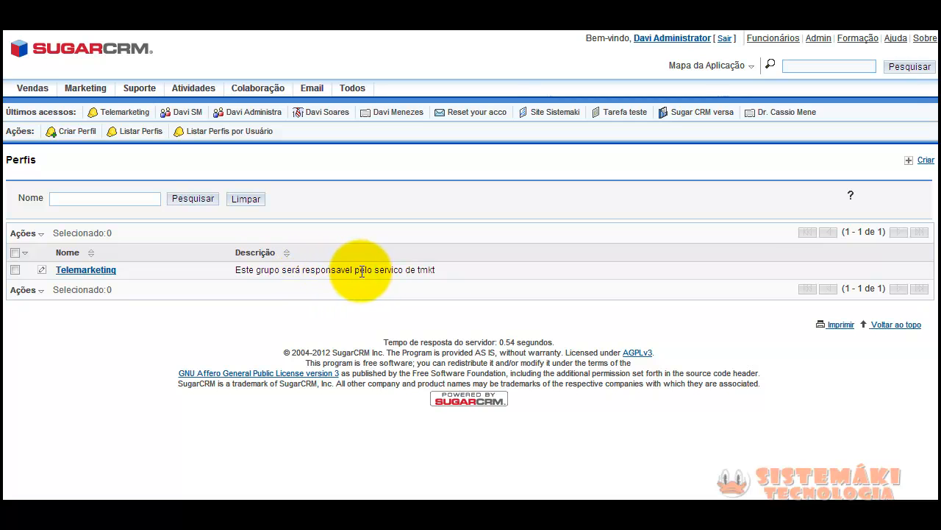
Open the Telemarketing role from the Perfis list and scroll down to its permission grid
left_click_drag(437, 271, 216, 269)
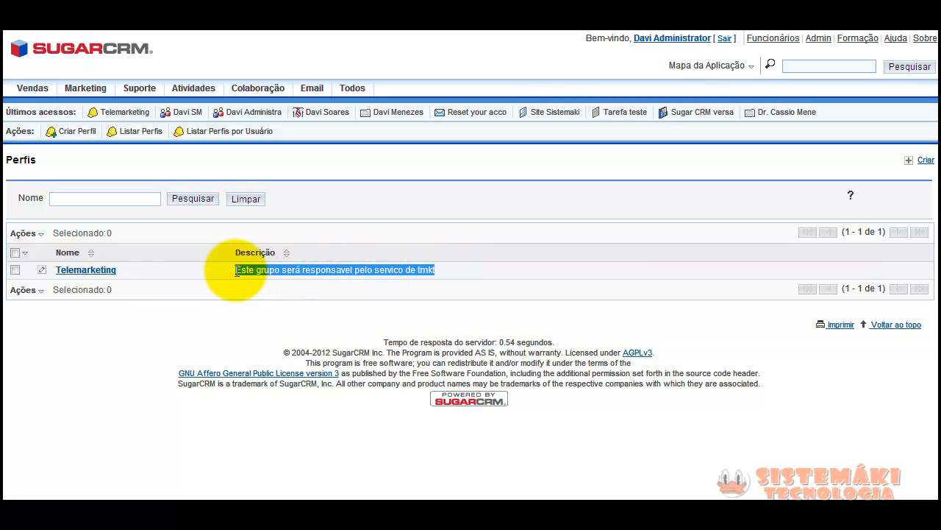
left_click(77, 270)
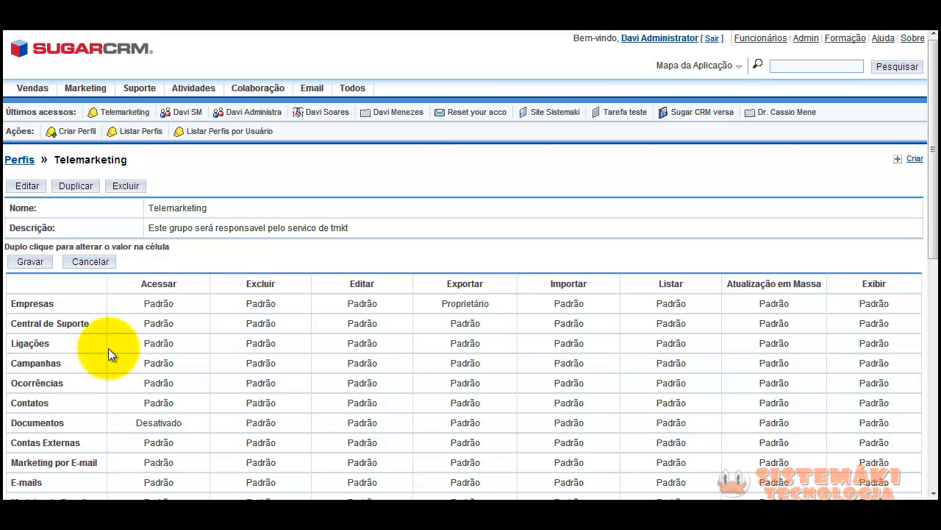
scroll(120, 360, "down", 4)
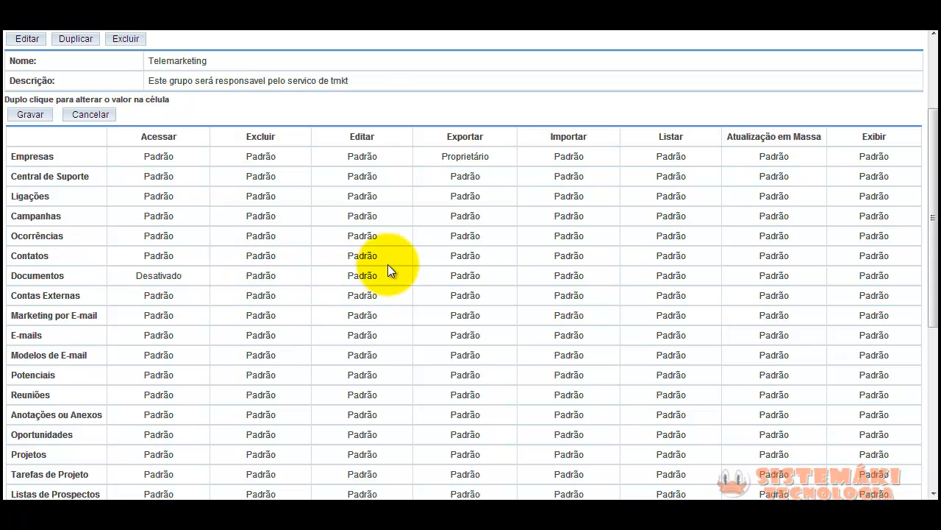
Set Documentos access to Ativado and restrict its delete permission to Proprietário
double_click(460, 274)
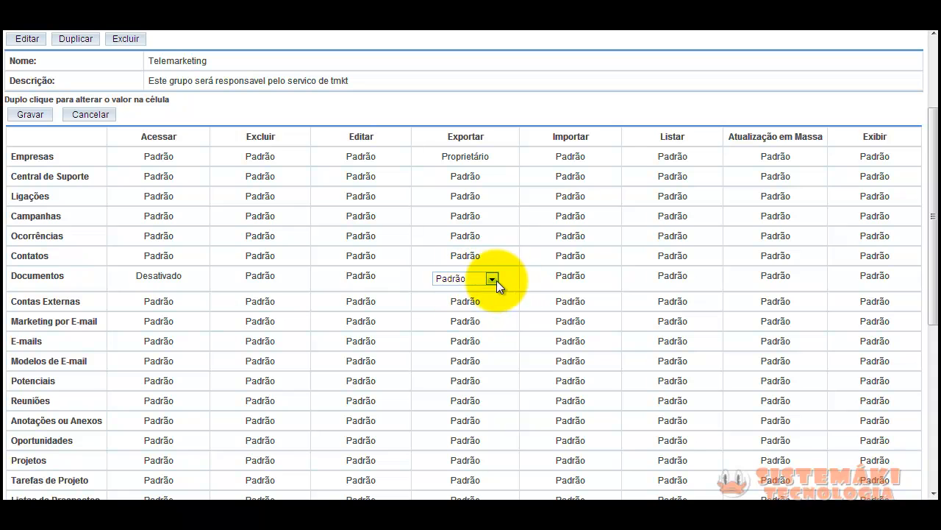
left_click(492, 280)
left_click(506, 277)
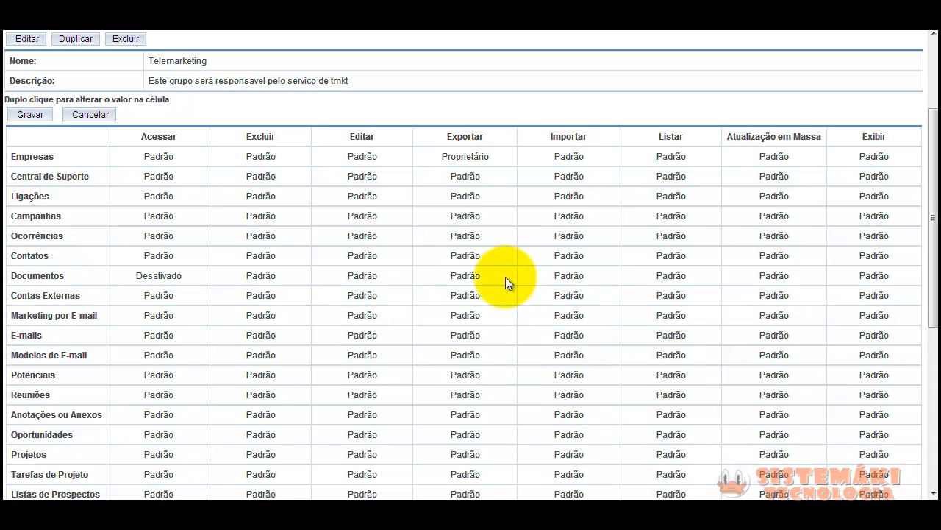
double_click(165, 275)
left_click(184, 278)
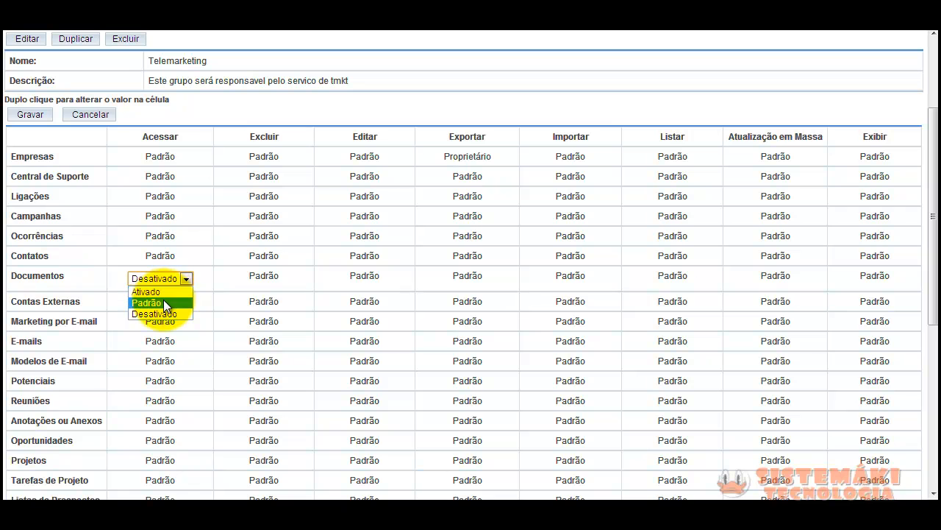
left_click(166, 291)
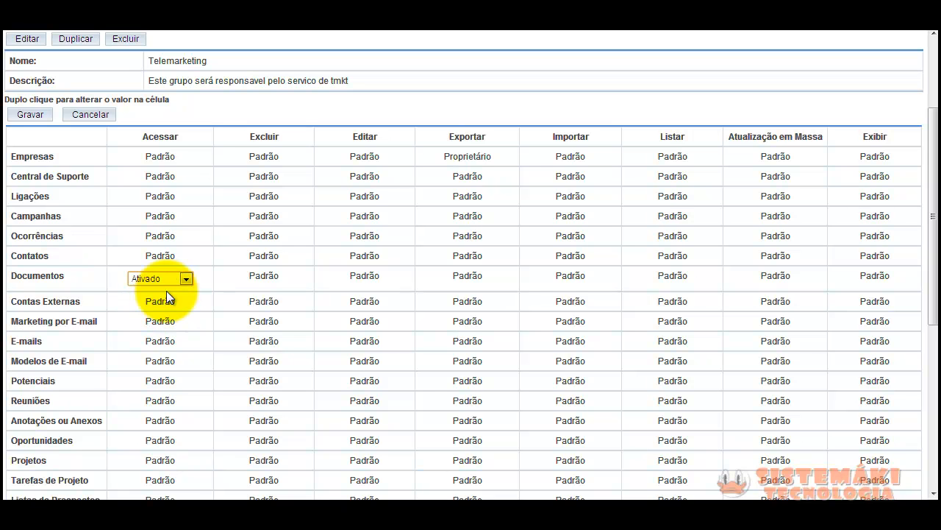
double_click(263, 278)
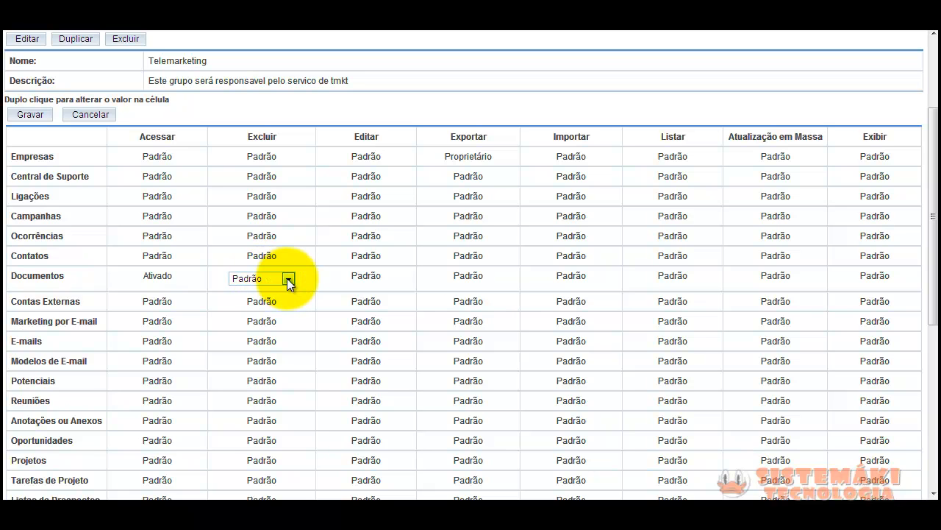
left_click(287, 280)
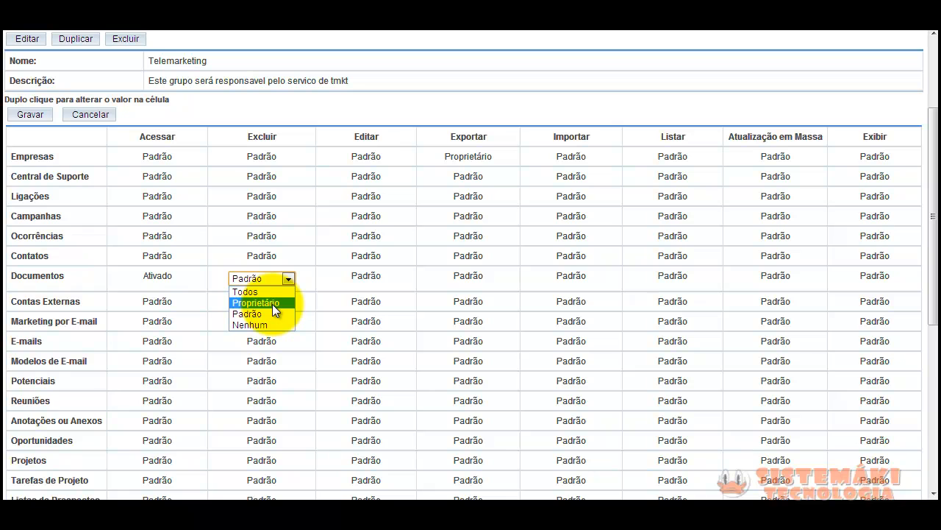
left_click(272, 303)
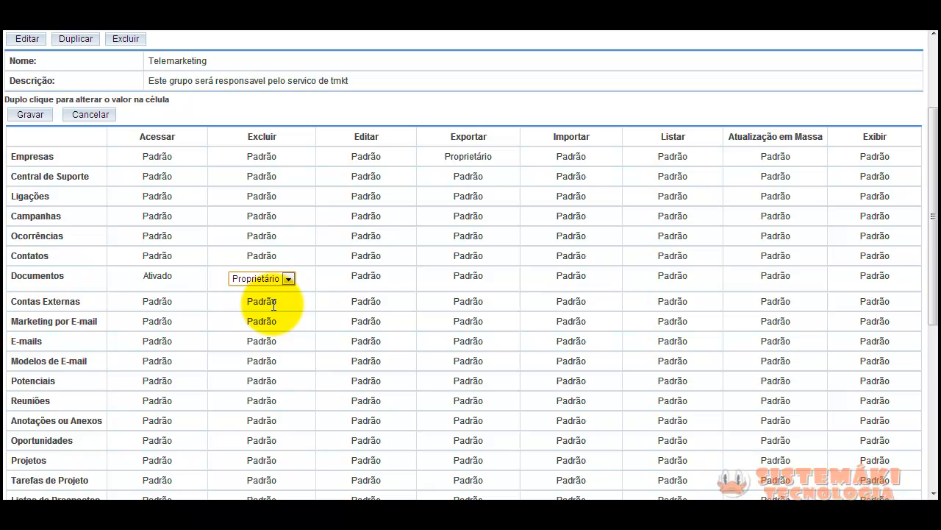
Set the Documentos Editar and Exportar permissions to Proprietário
double_click(365, 276)
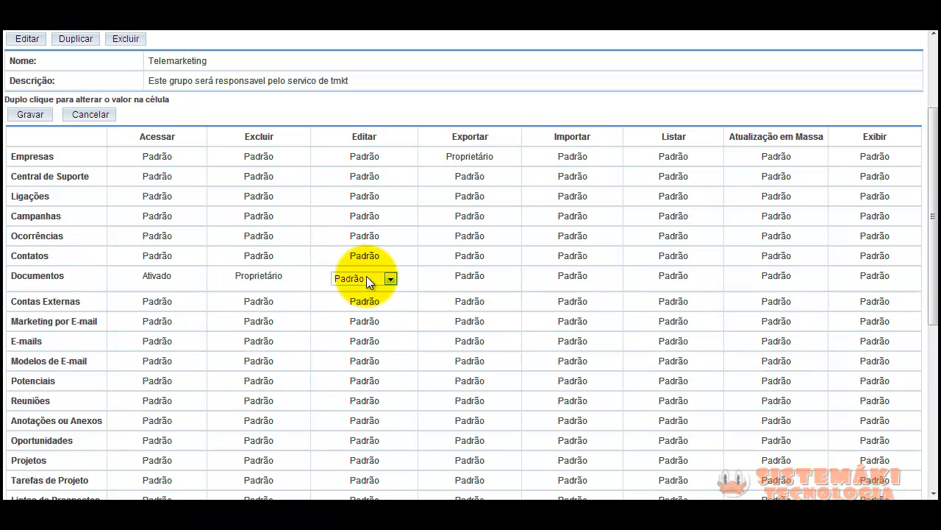
left_click(392, 279)
left_click(380, 301)
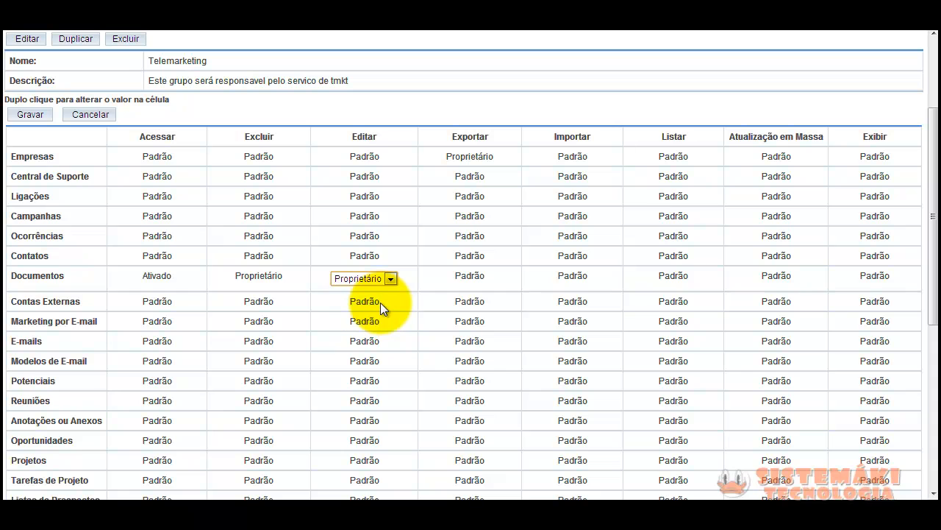
left_click(391, 279)
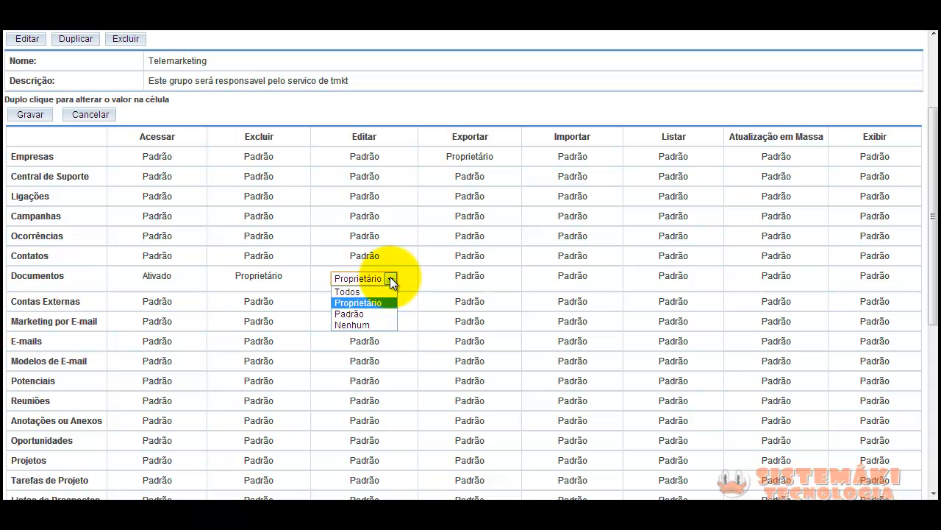
double_click(477, 274)
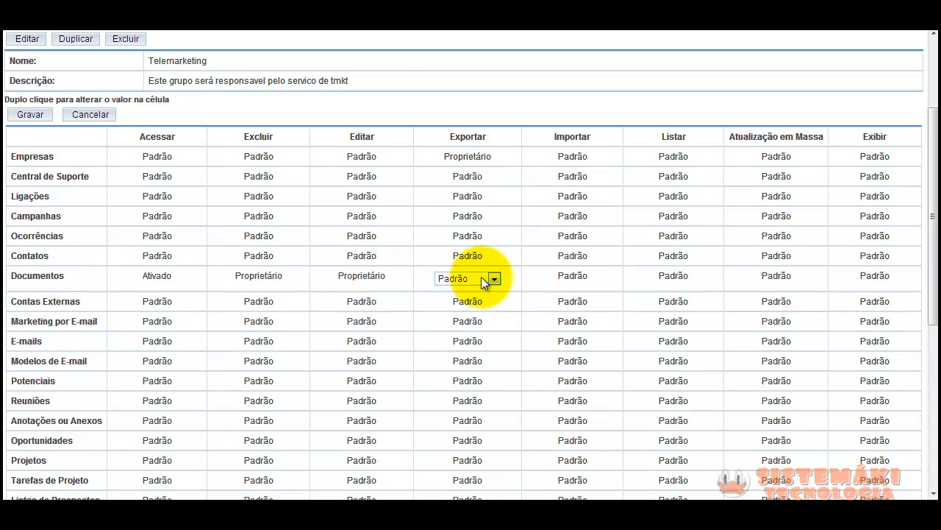
left_click(492, 278)
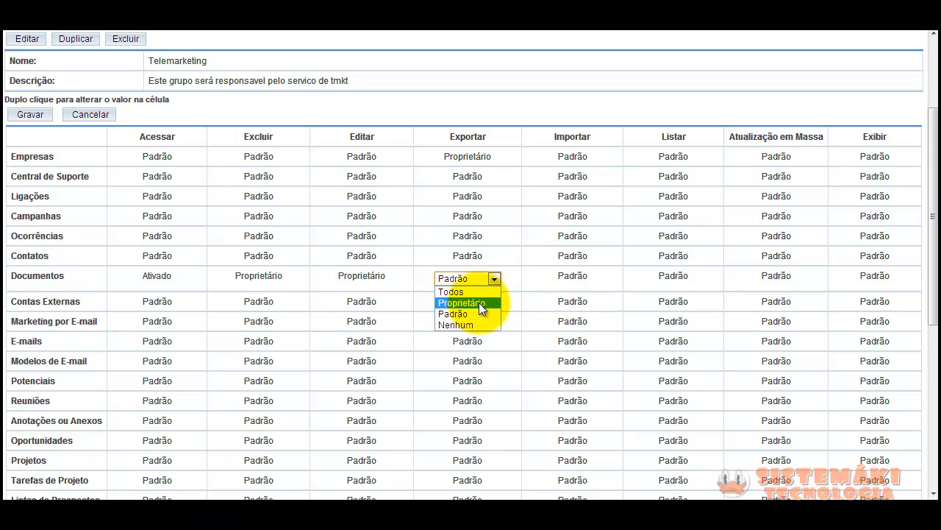
left_click(479, 302)
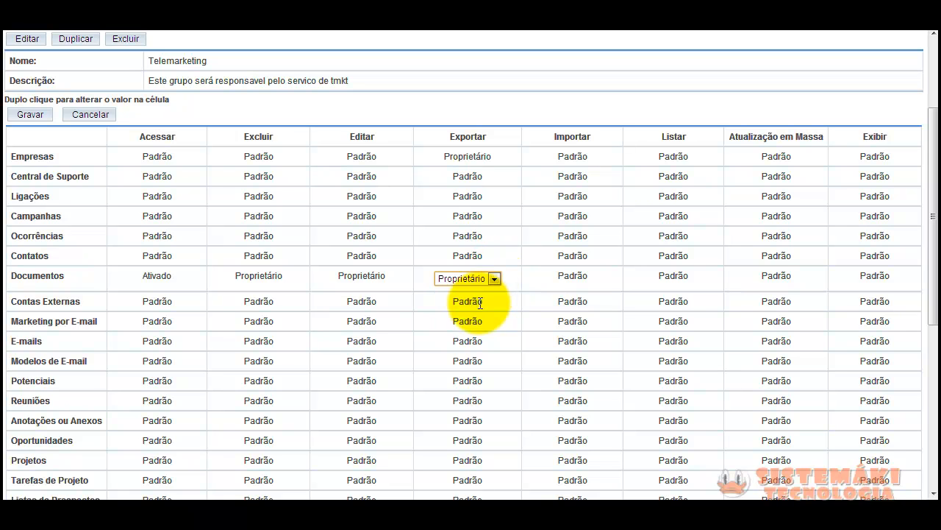
Set Documentos Importar and Atualização em Massa to Nenhum, and Listar and Exibir to Proprietário
double_click(580, 275)
left_click(592, 279)
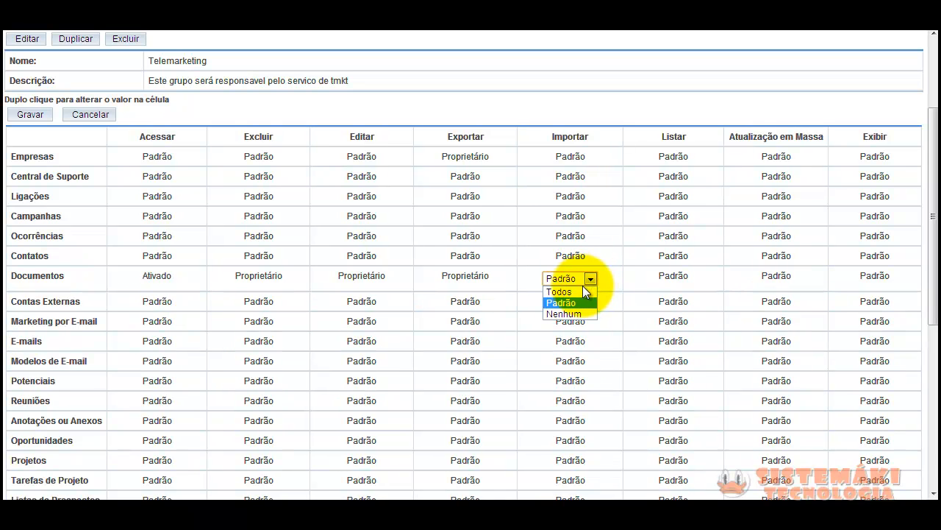
left_click(578, 313)
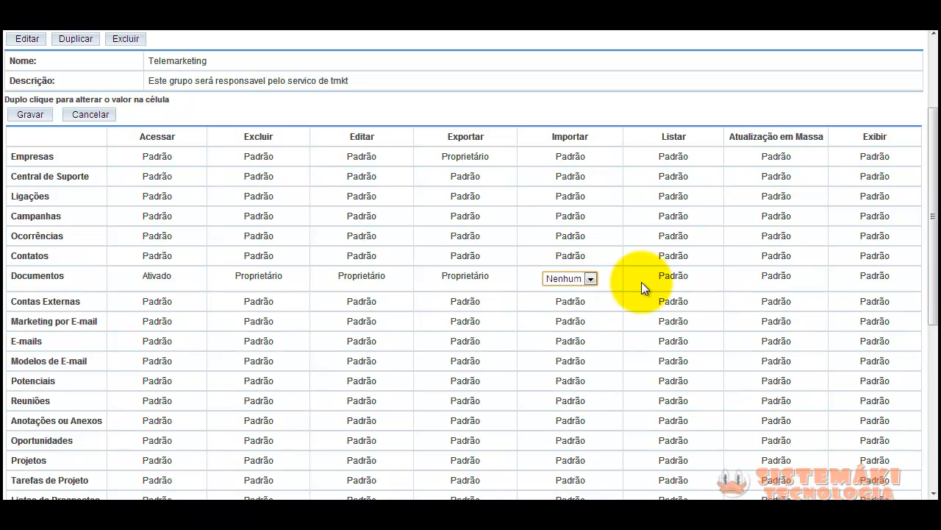
double_click(671, 276)
left_click(698, 280)
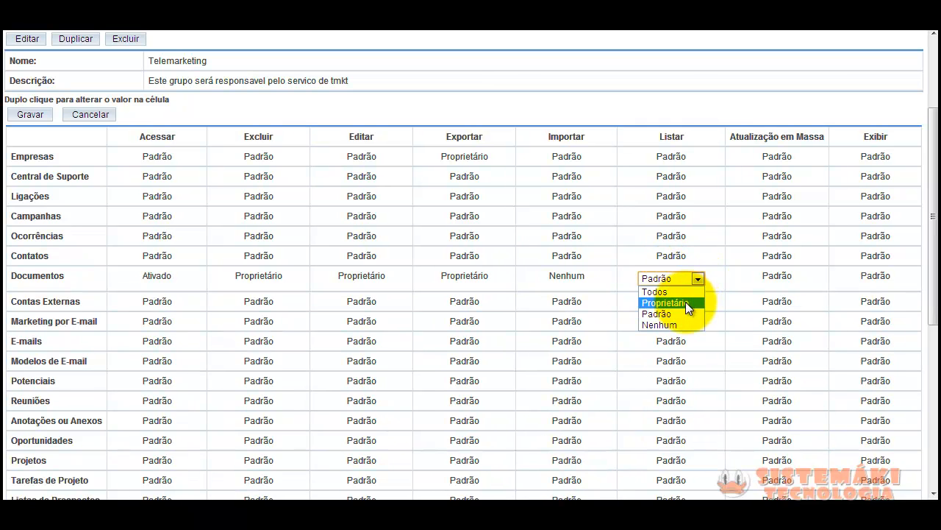
left_click(685, 301)
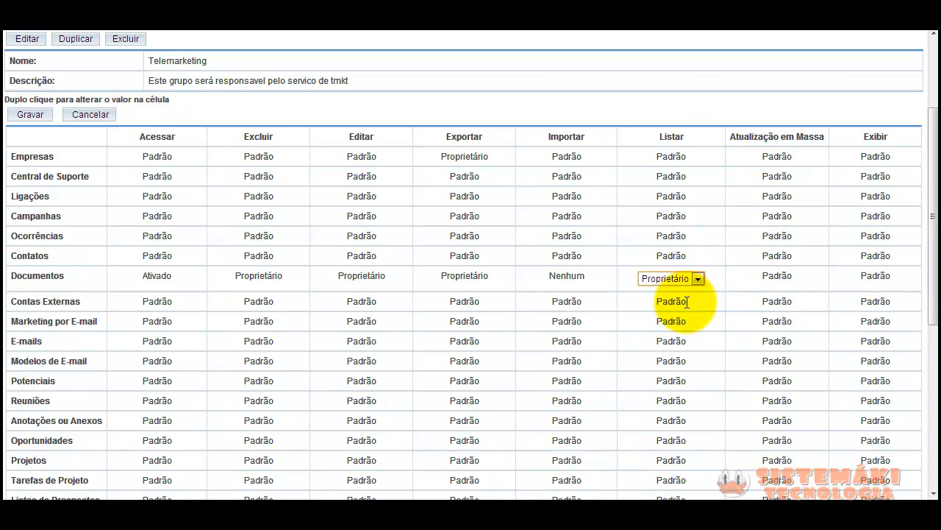
double_click(777, 277)
left_click(797, 278)
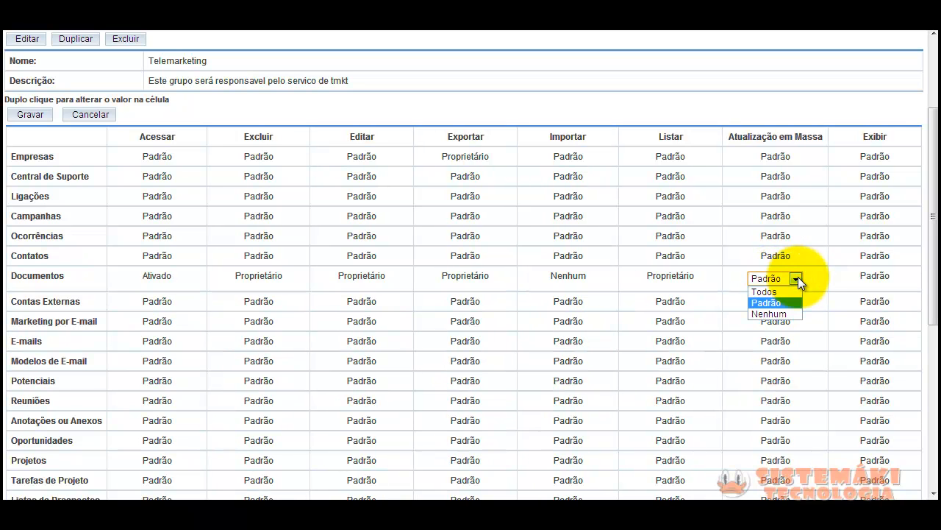
left_click(786, 314)
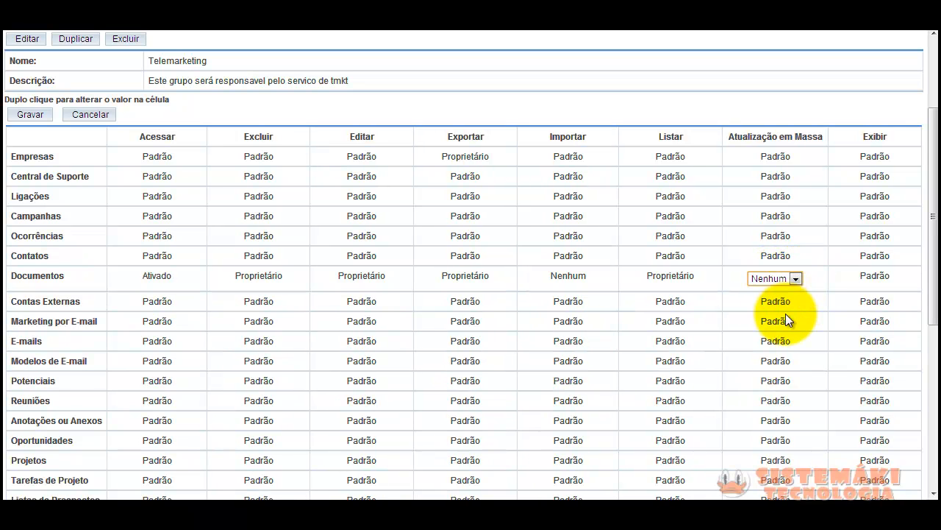
double_click(869, 275)
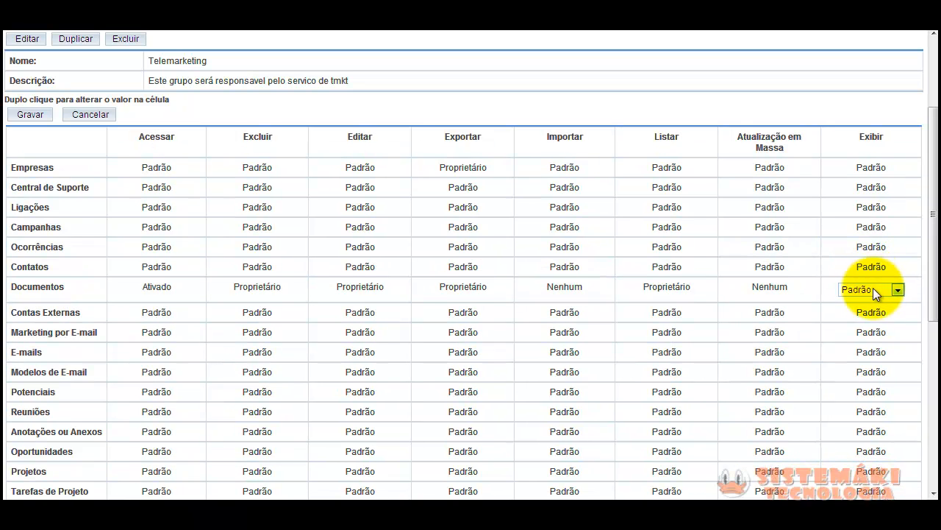
left_click(875, 290)
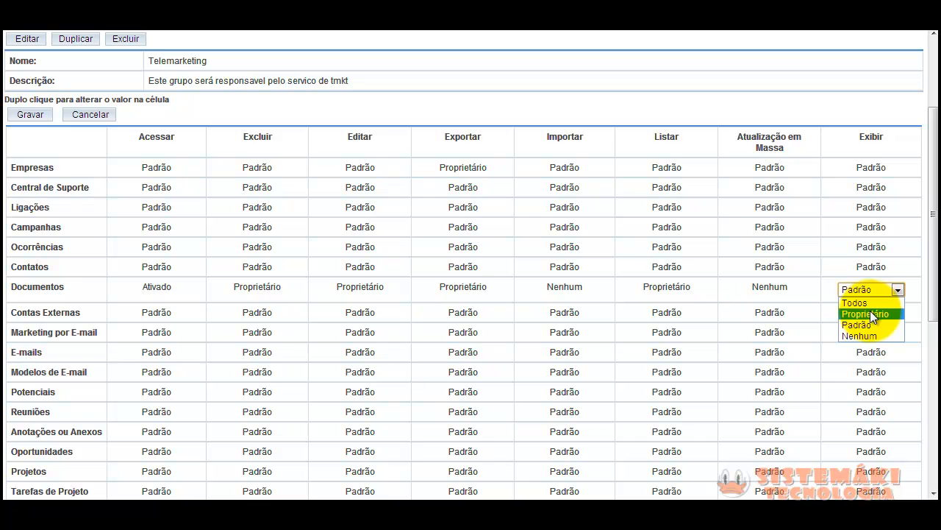
left_click(870, 313)
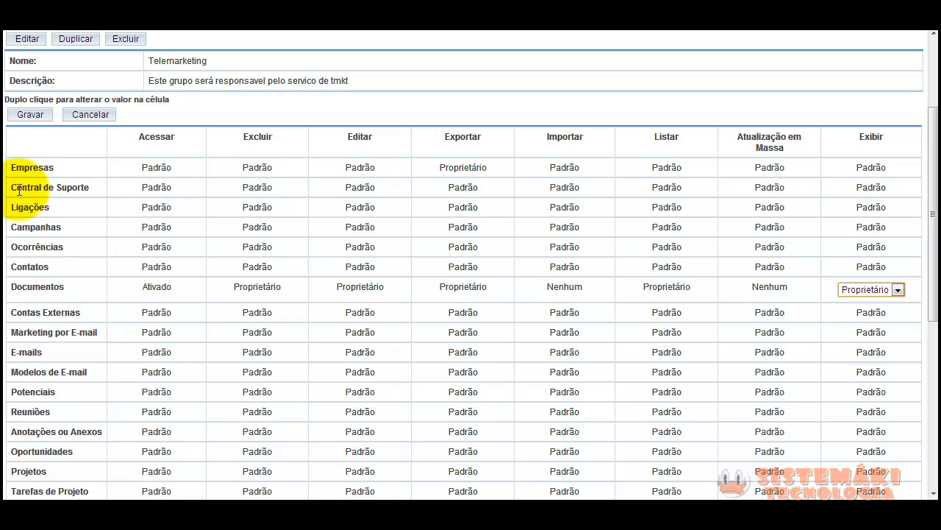
Save the Telemarketing role's updated Documentos permissions with Gravar and review the saved role page
left_click(31, 118)
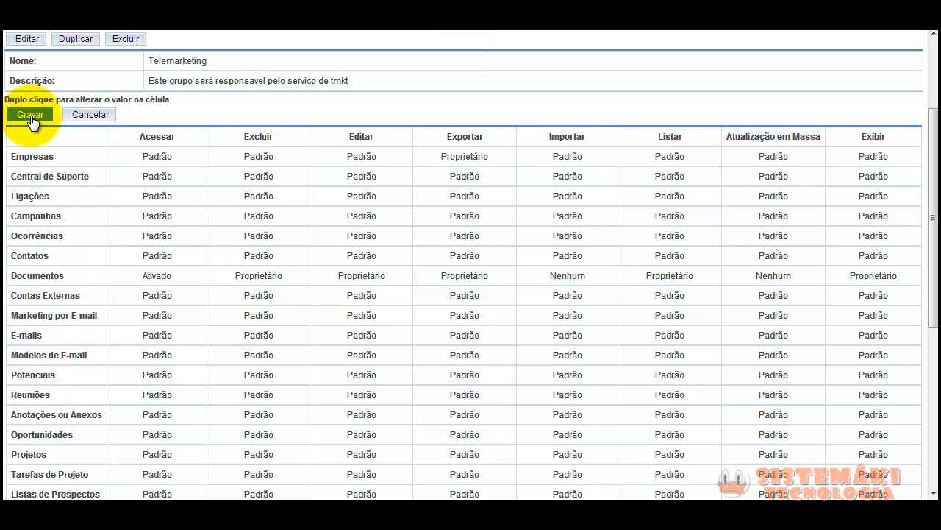
scroll(234, 296, "up", 2)
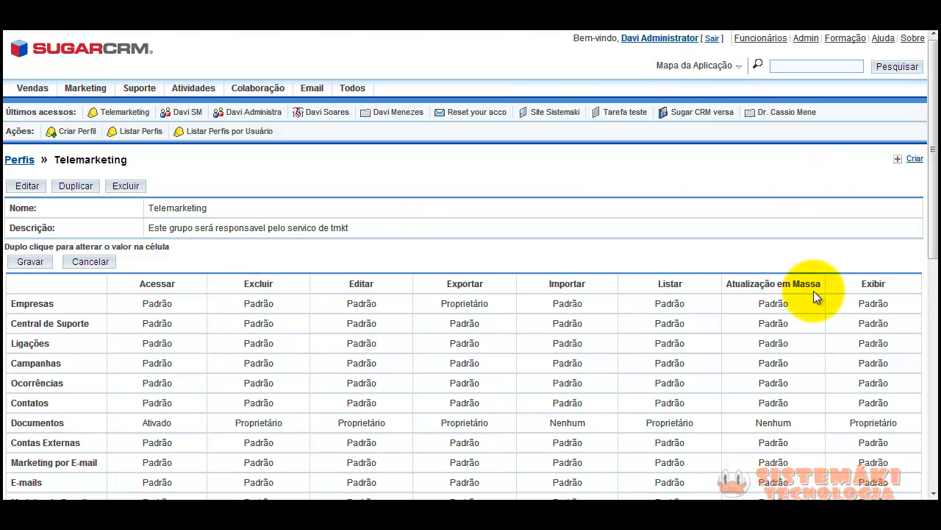
scroll(809, 295, "down", 6)
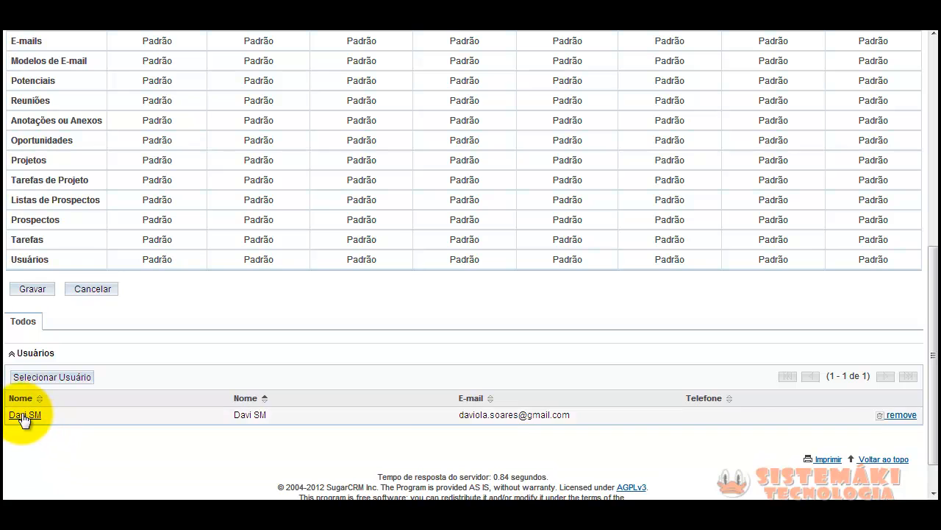
scroll(484, 442, "up", 6)
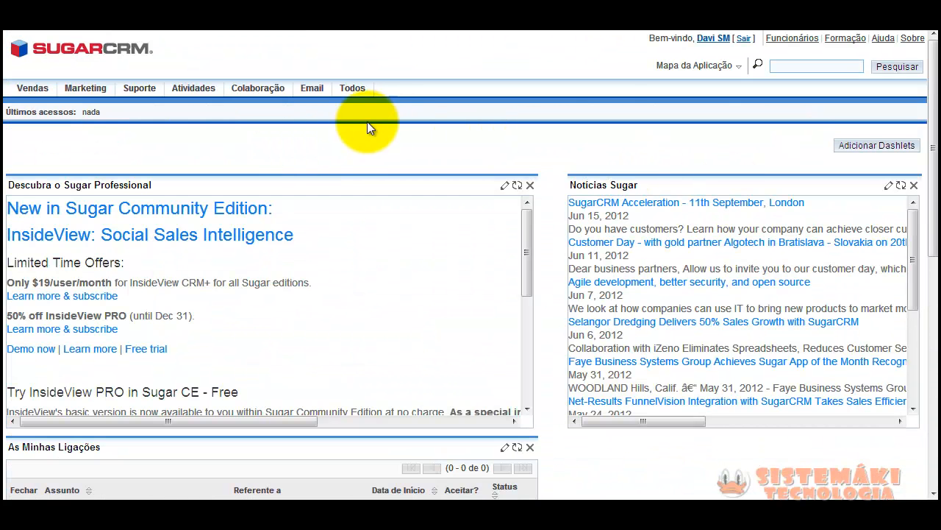
Open Colaboração > Documentos as the test user and confirm the list reads Sem dados
left_click(256, 89)
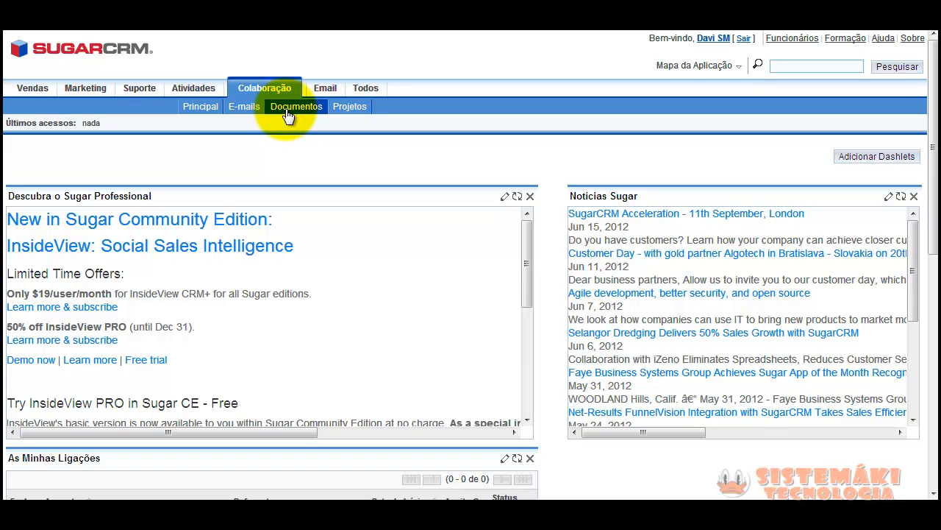
left_click(288, 114)
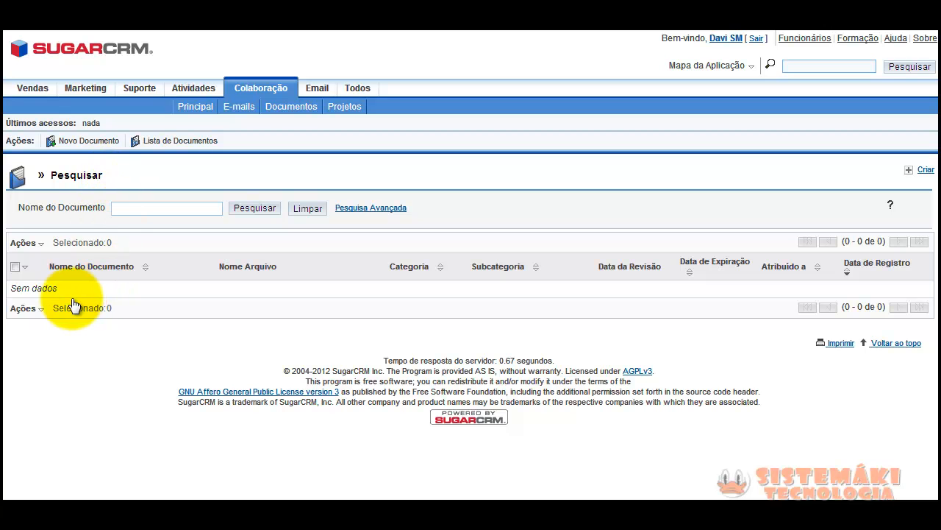
left_click_drag(61, 288, 6, 297)
left_click(47, 344)
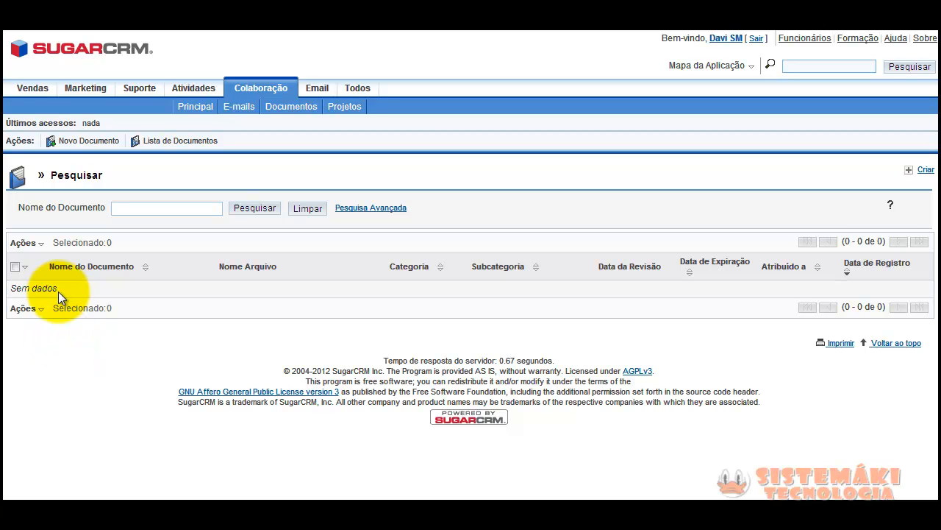
left_click_drag(66, 287, 11, 288)
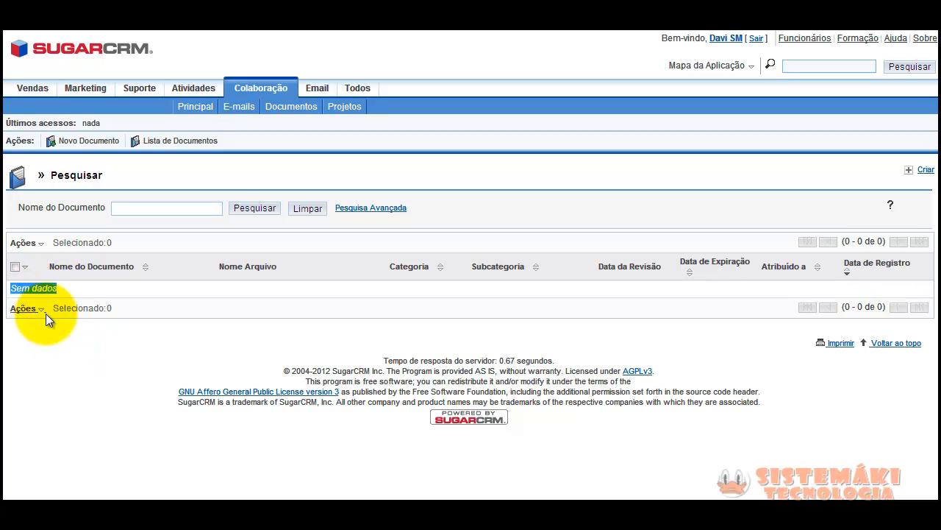